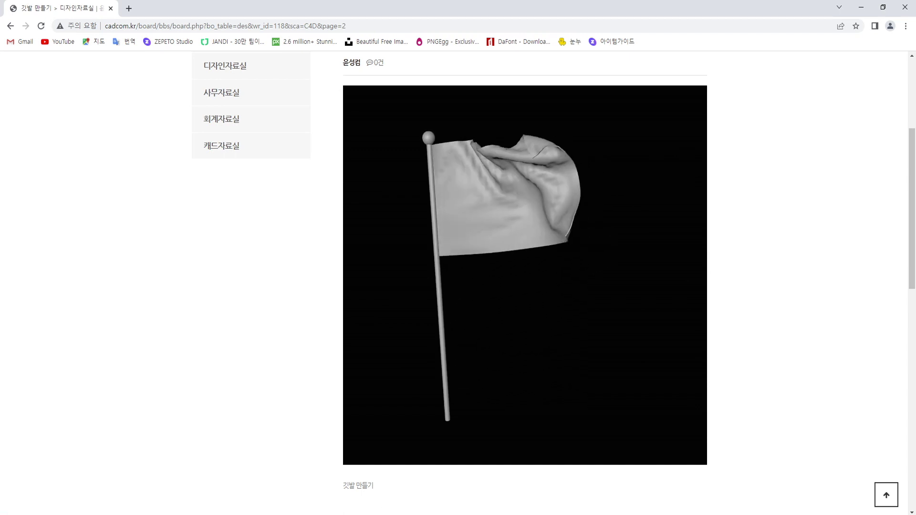
Switch to Cinema 4D and add a cylinder primitive to the empty scene.
mouse_move(292, 514)
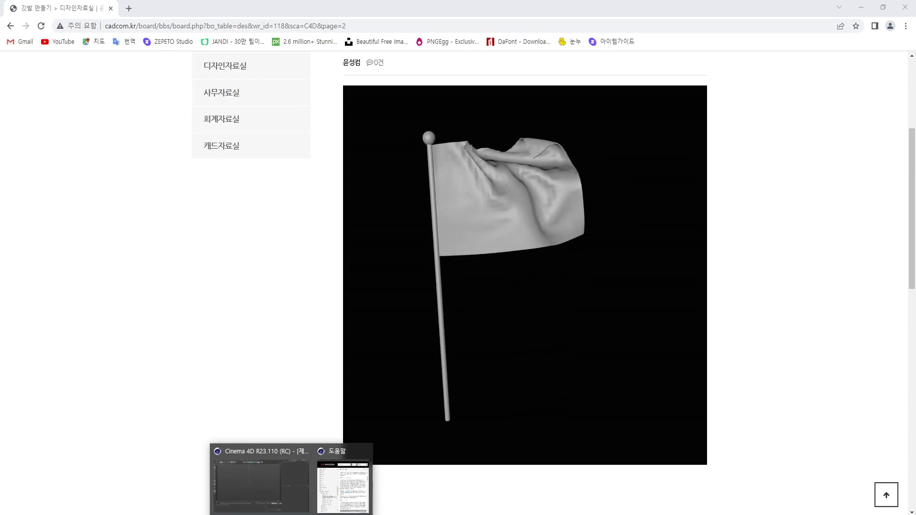
left_click(279, 492)
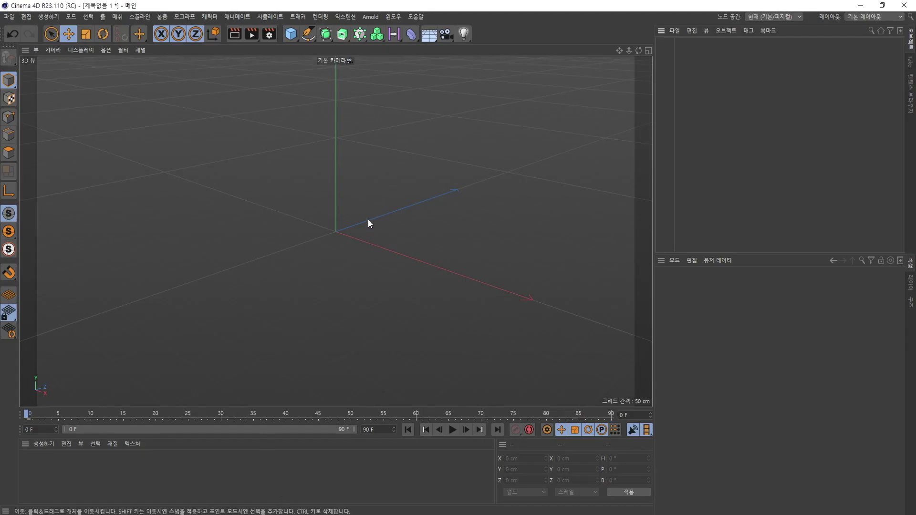
left_click(292, 37)
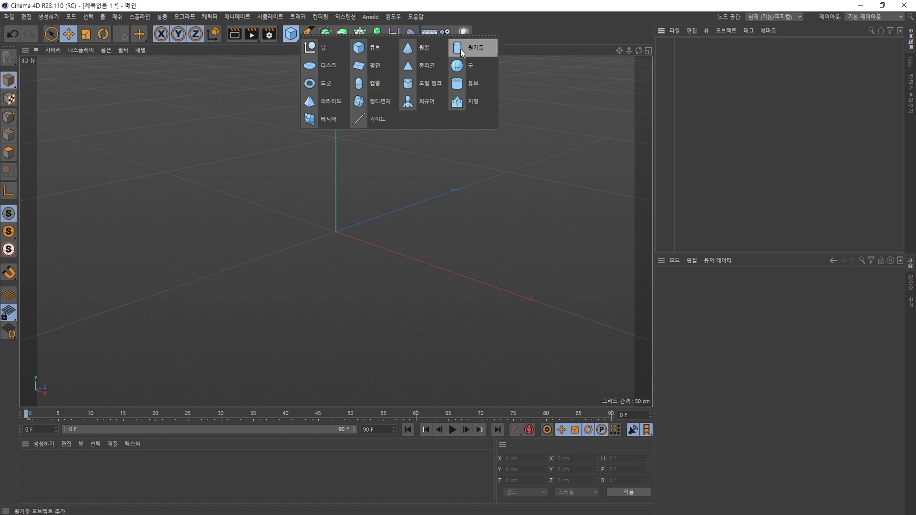
left_click(462, 48)
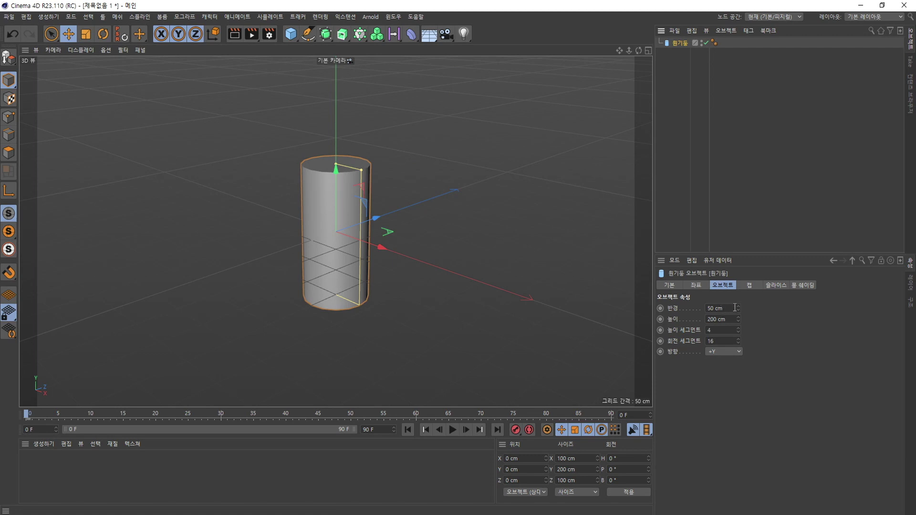
Set the cylinder's radius to 2 cm and its height to 400 cm.
left_click_drag(738, 308, 709, 308)
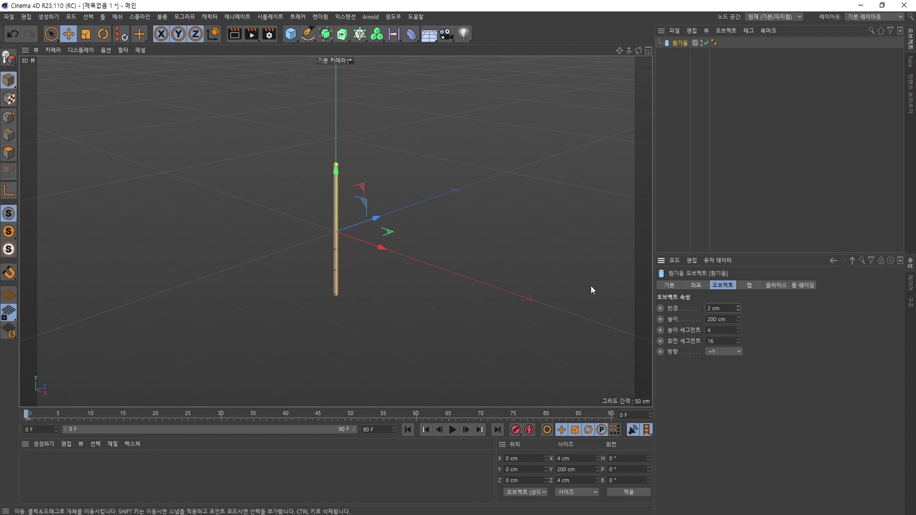
left_click_drag(728, 308, 673, 311)
key("Tab")
type("600")
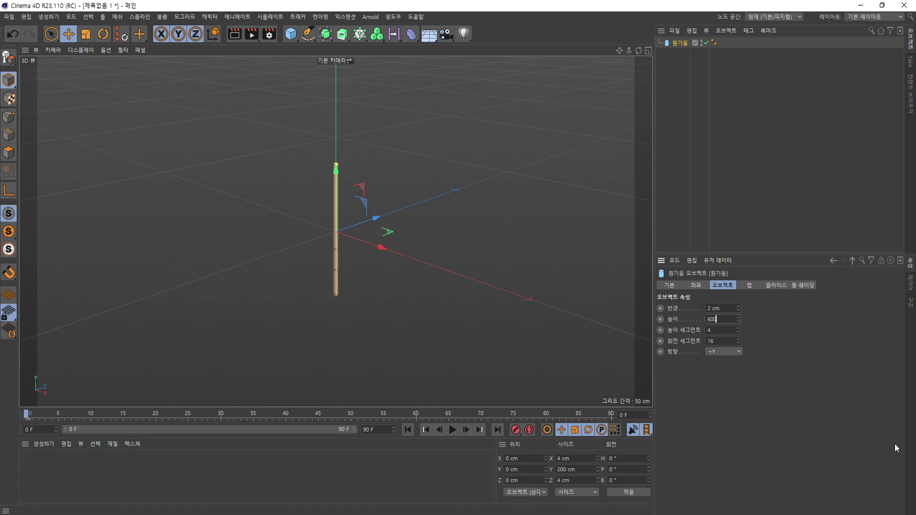
key("Return")
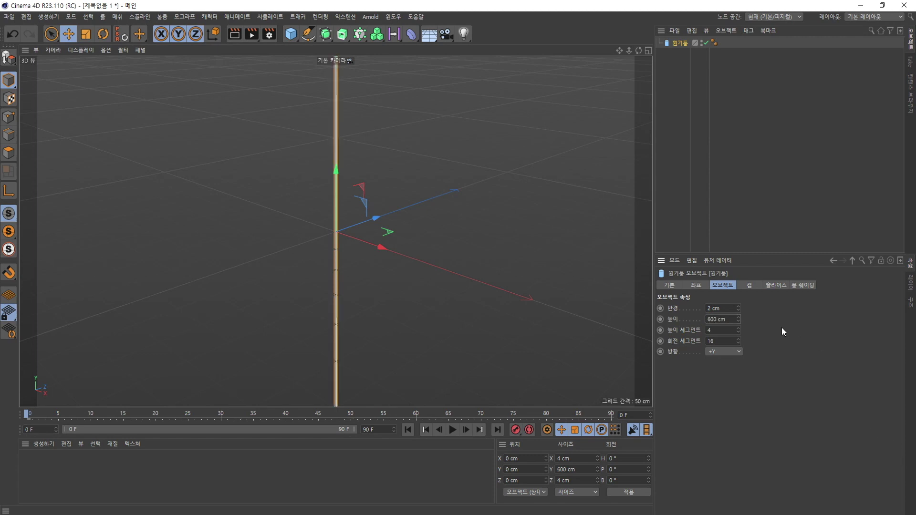
double_click(726, 319)
type("400")
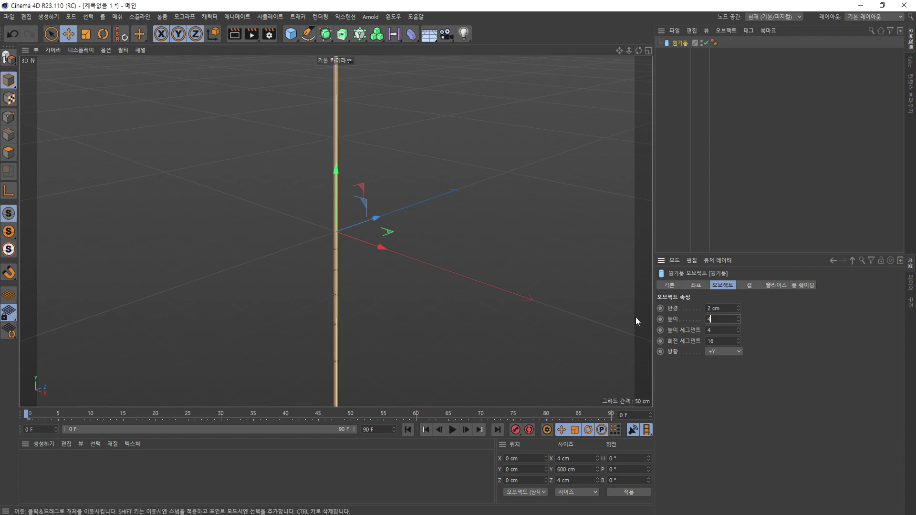
key("Return")
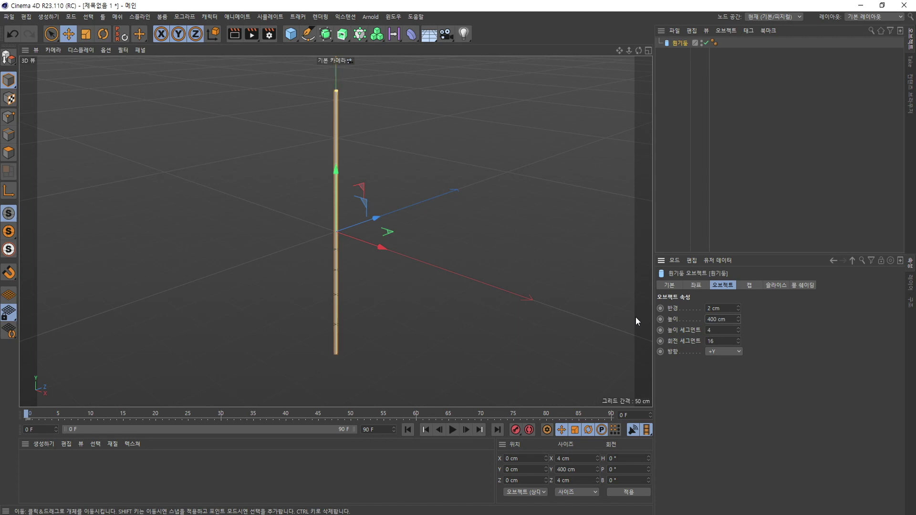
Set the cylinder's height segments to 1 and deselect the cylinder.
double_click(716, 330)
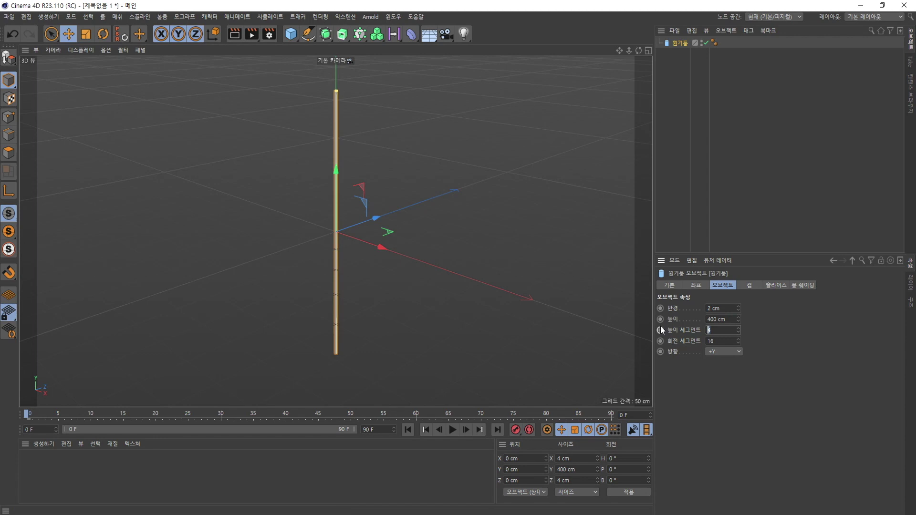
type("1")
double_click(716, 340)
left_click(544, 253)
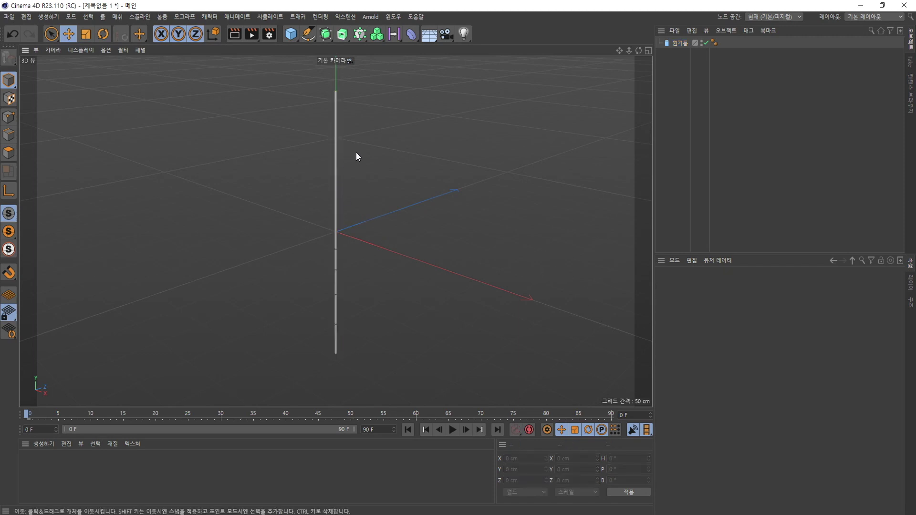
Add a sphere with a radius of about 4.6 cm on top of the cylinder, at about Y 199 cm.
scroll(342, 144, "up", 5)
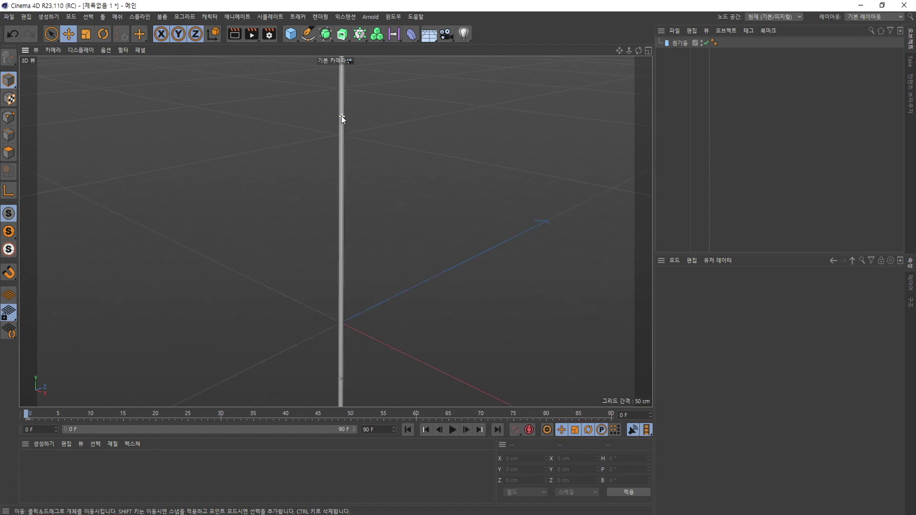
scroll(342, 116, "up", 2)
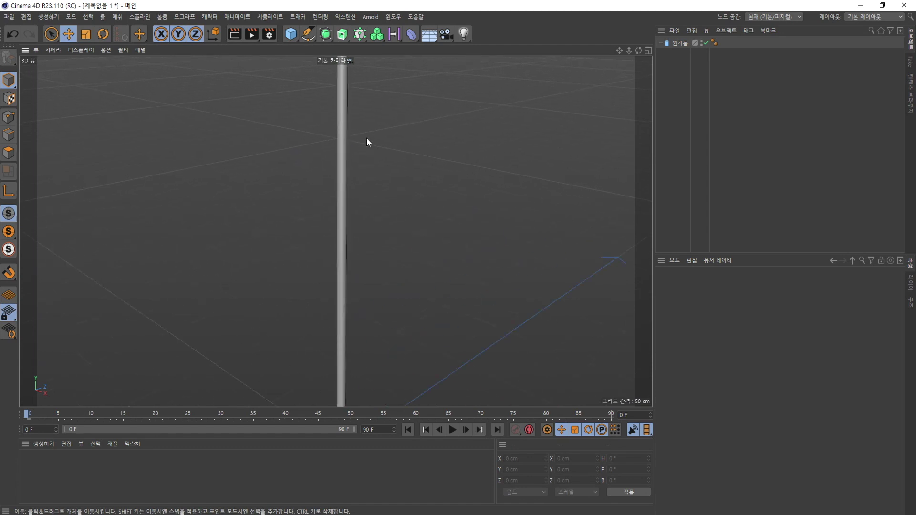
scroll(367, 136, "down", 3)
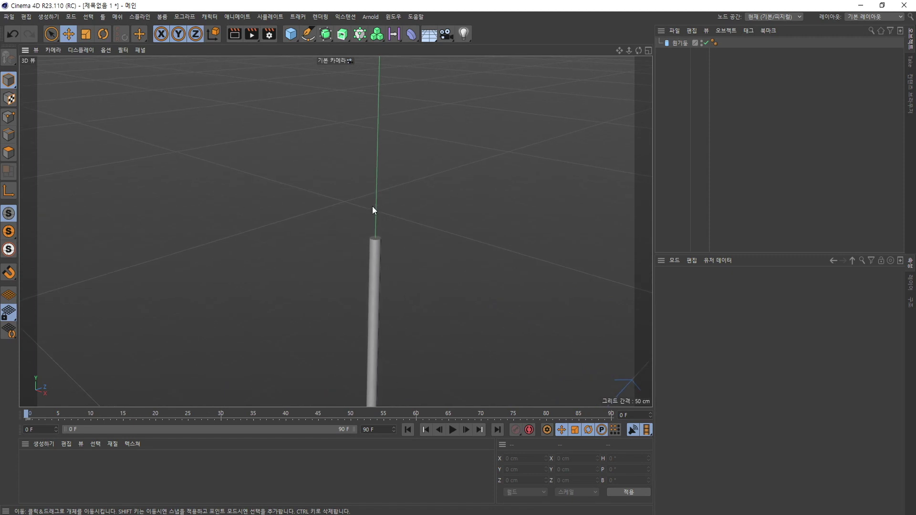
left_click(291, 34)
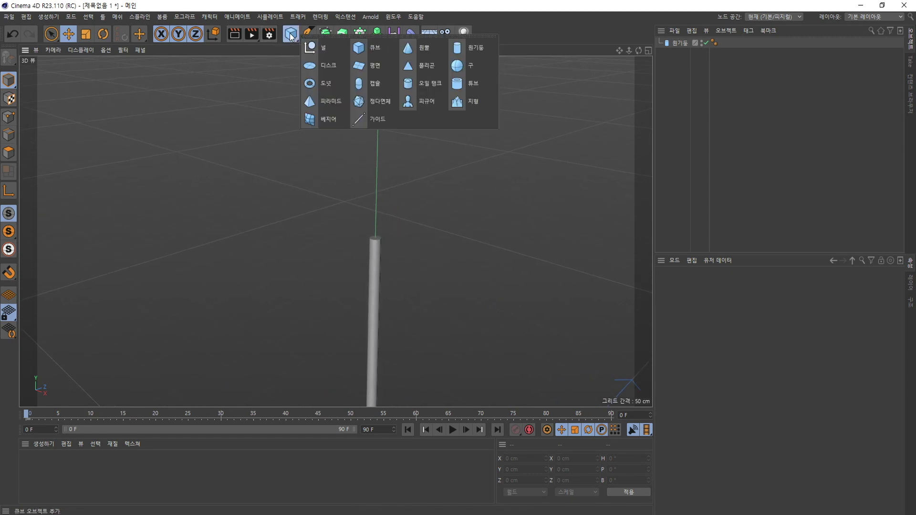
left_click(460, 67)
scroll(471, 217, "down", 6)
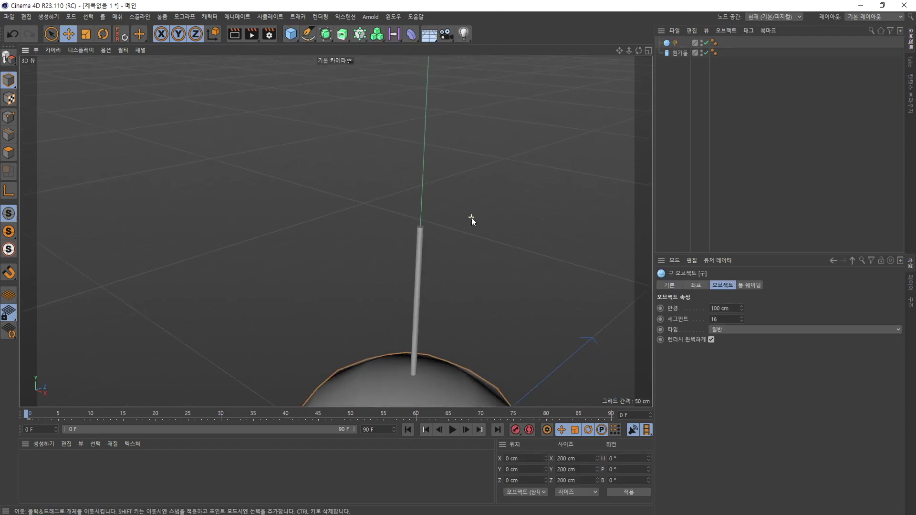
left_click_drag(441, 317, 463, 131)
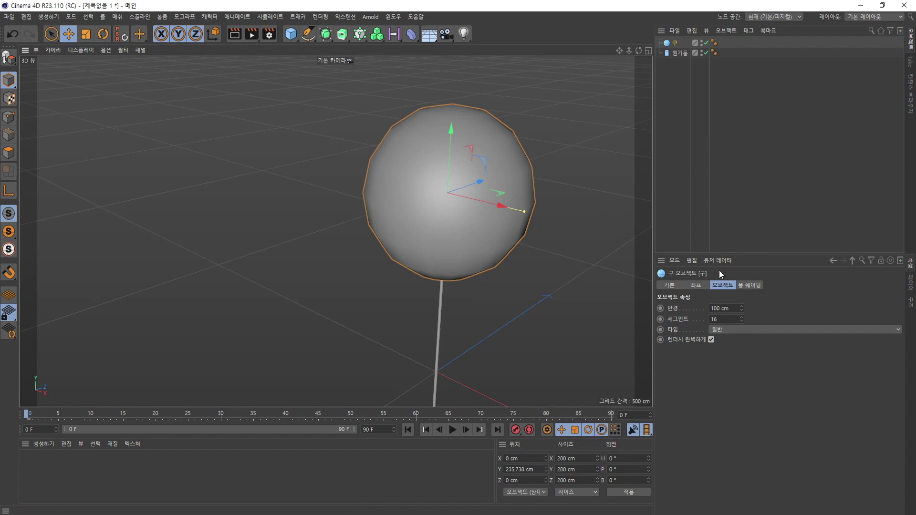
left_click_drag(524, 211, 451, 193)
left_click_drag(454, 133, 458, 163)
Set the sphere's radius to 4 cm and raise it to about Y 202.3 cm on the pole's tip.
scroll(417, 221, "up", 5)
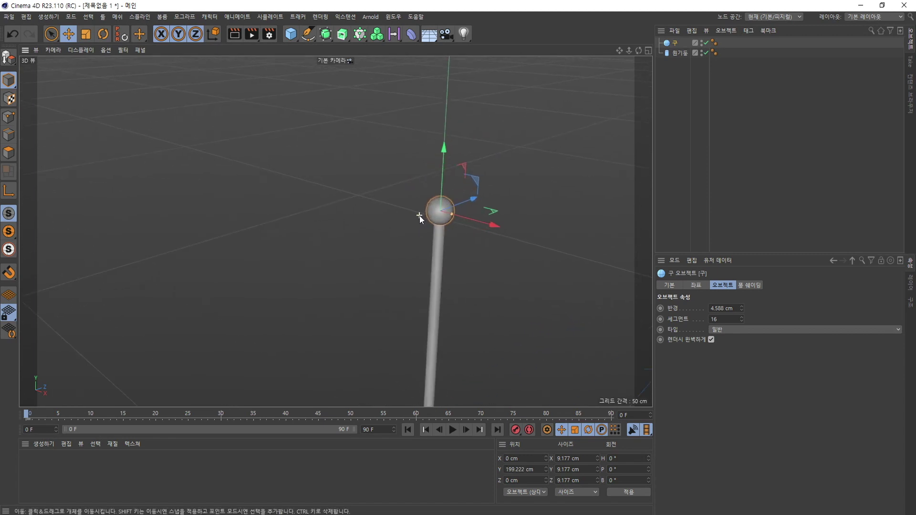
scroll(420, 216, "up", 2)
left_click_drag(482, 272, 529, 262, "alt")
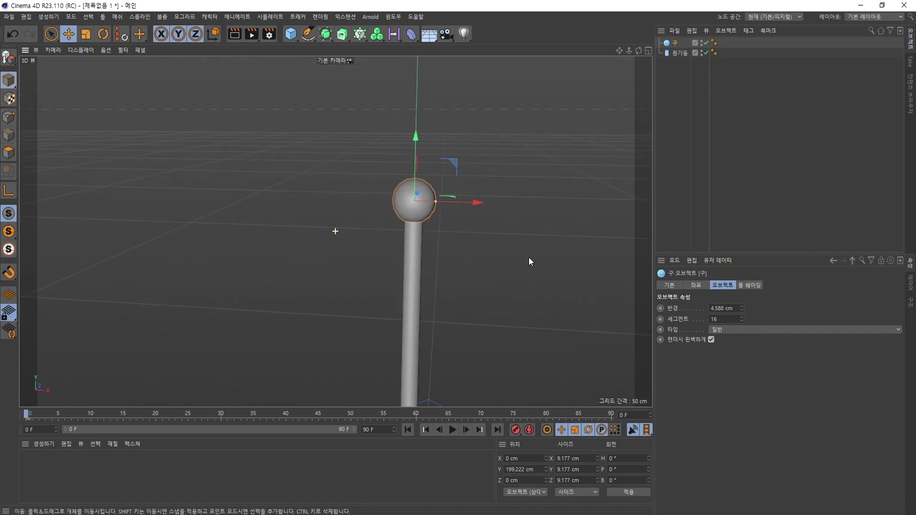
left_click(720, 308)
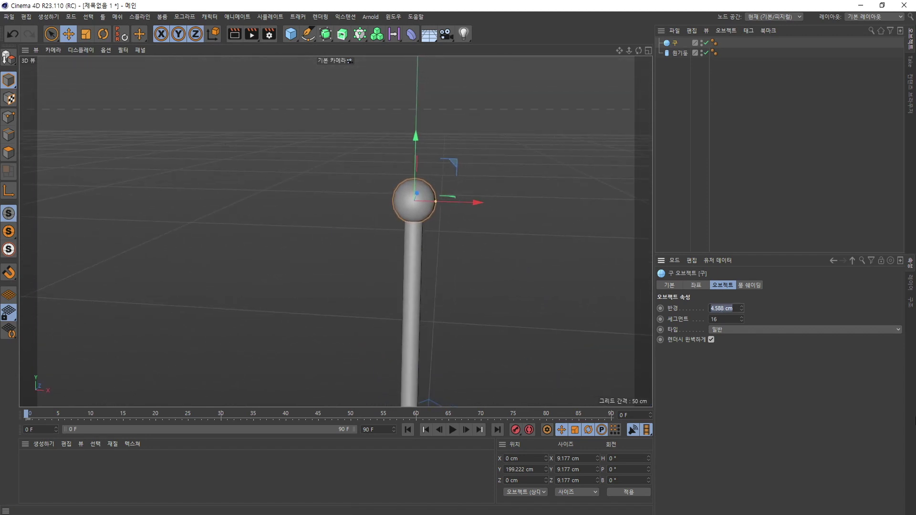
type("4")
key("Return")
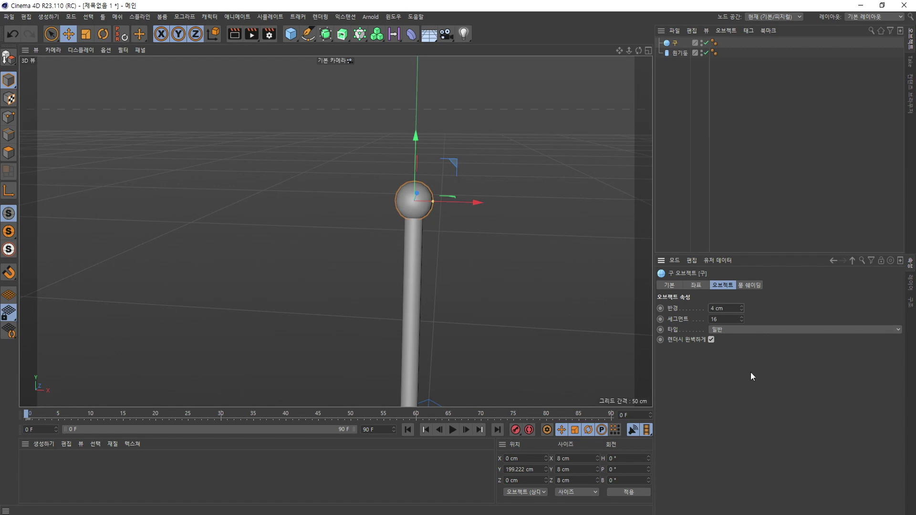
mouse_move(414, 139)
left_mouse_down()
mouse_move(419, 104)
mouse_move(419, 124)
left_mouse_up()
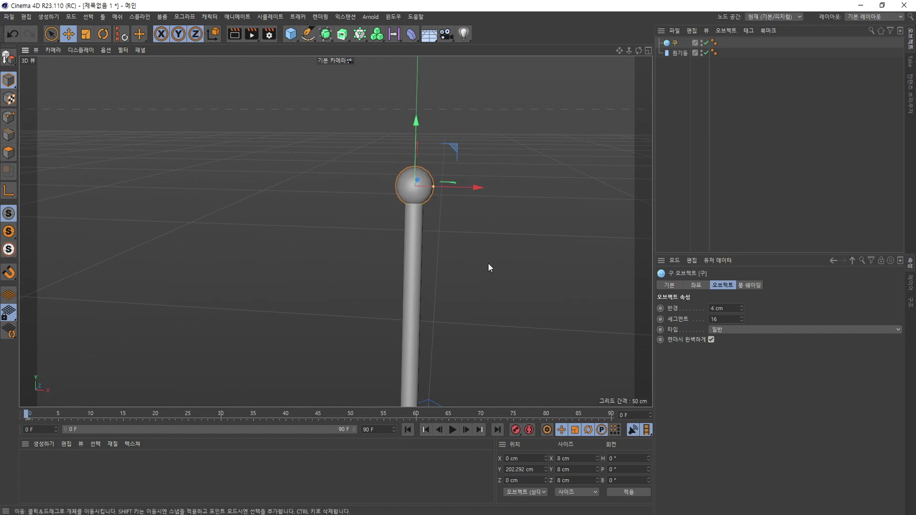
left_click(488, 263)
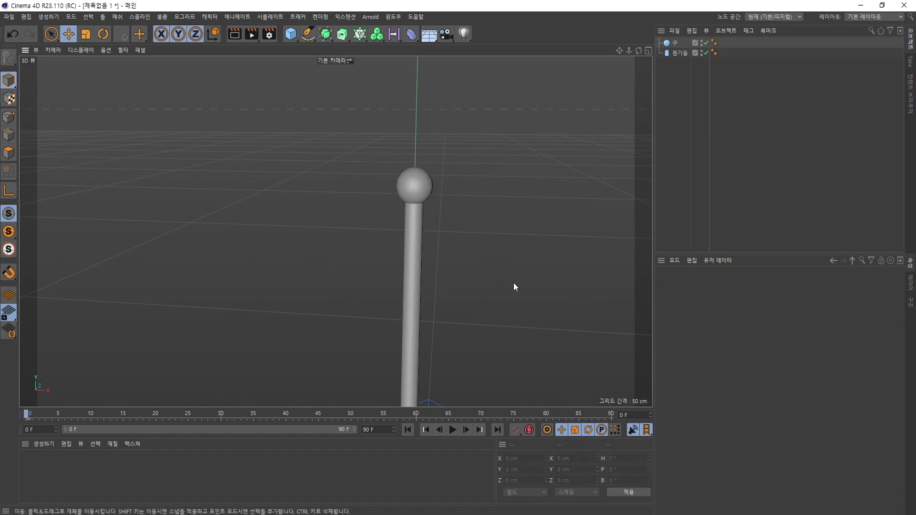
Enlarge the sphere on the pole's tip to a radius of 5 cm.
left_click_drag(658, 32, 683, 70)
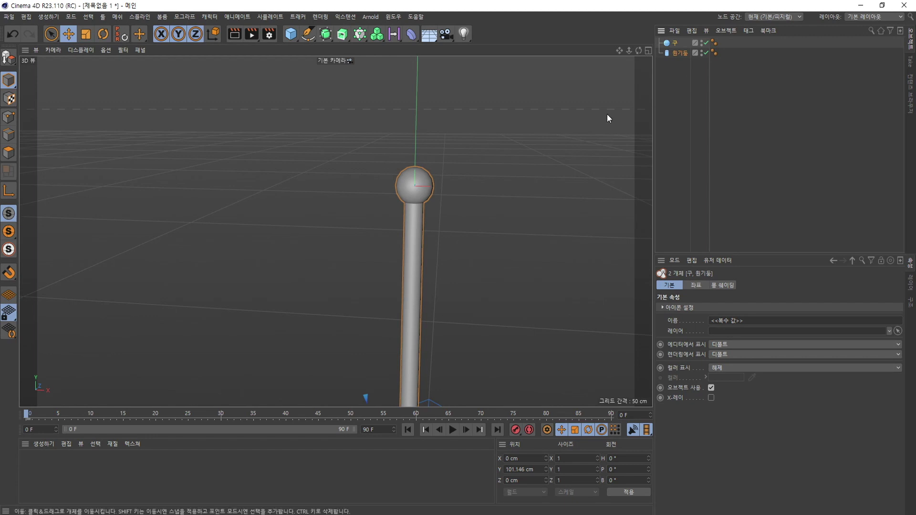
left_click(670, 42)
double_click(726, 308)
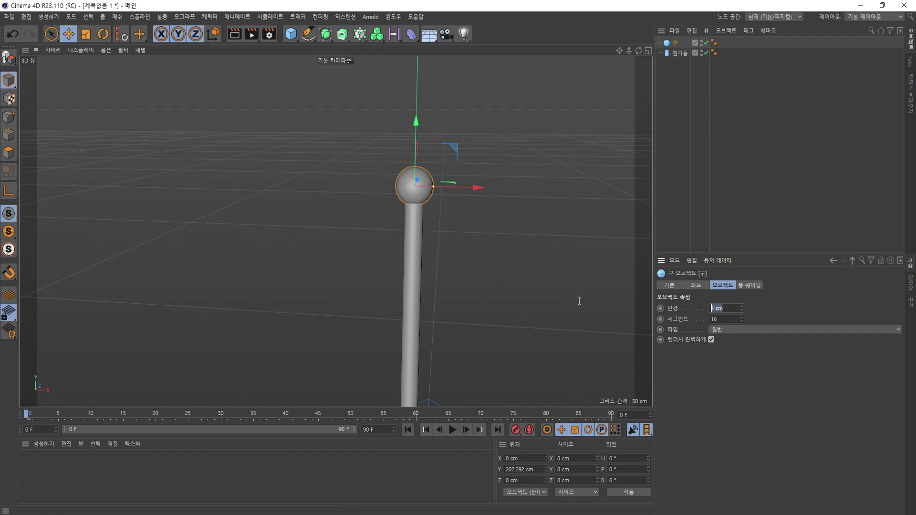
type("6")
key("Return")
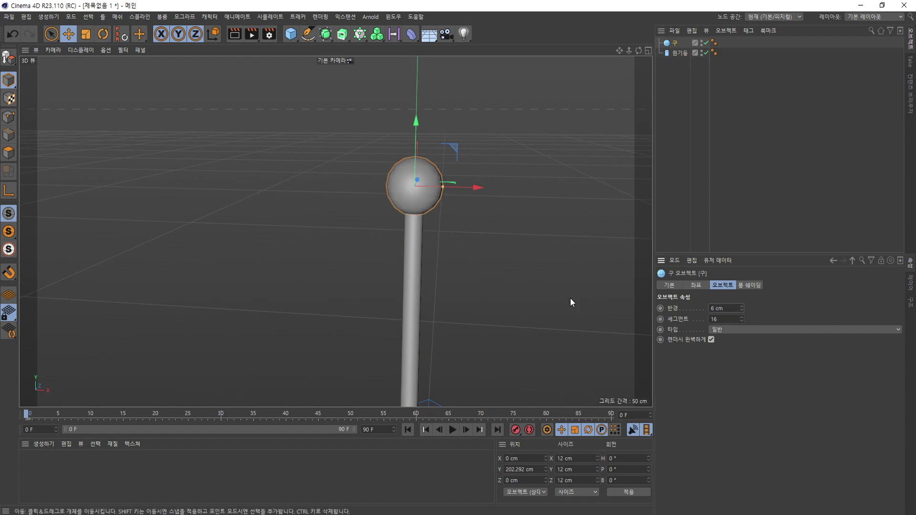
left_click(742, 311)
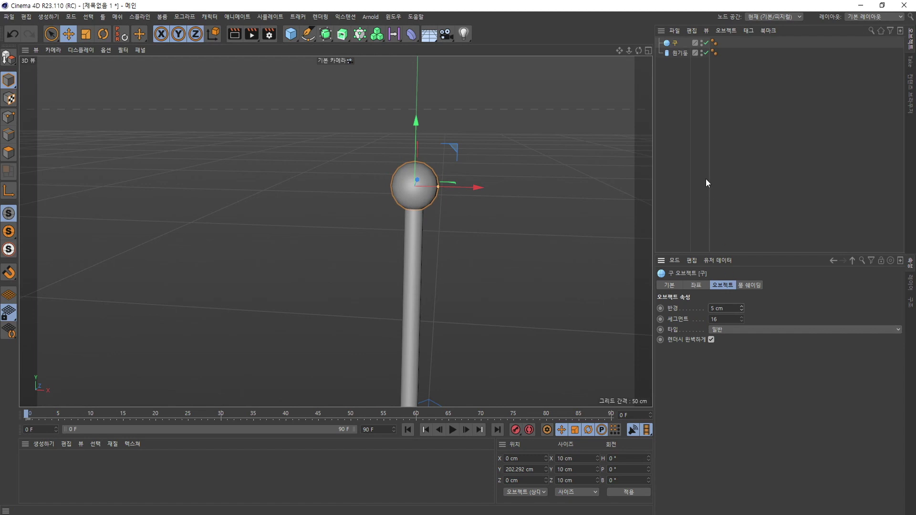
Merge the sphere and cylinder into one object, deleting the originals, and rename the result as 깃대.
left_click_drag(686, 71, 663, 39)
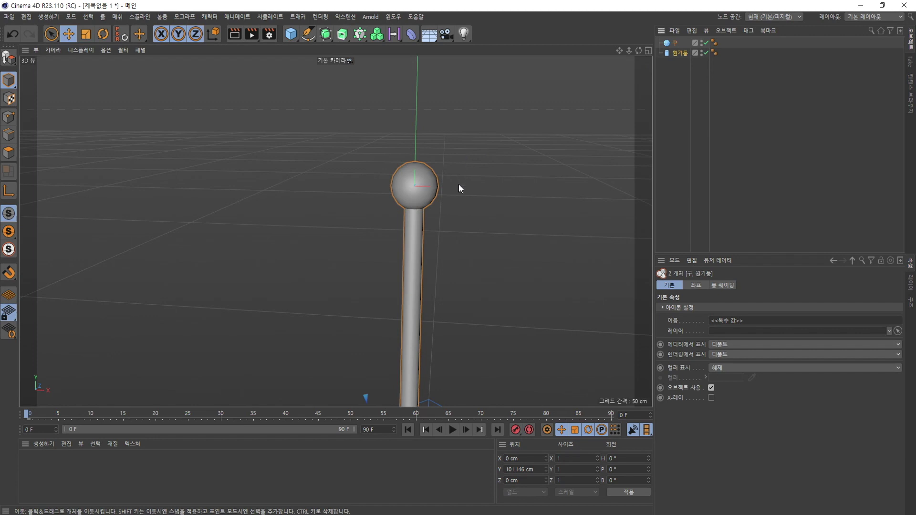
right_click(680, 53)
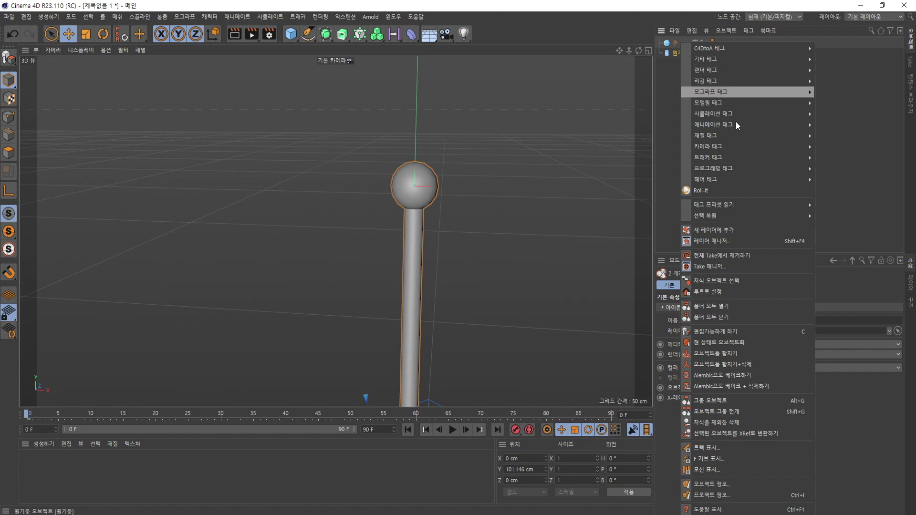
left_click(750, 364)
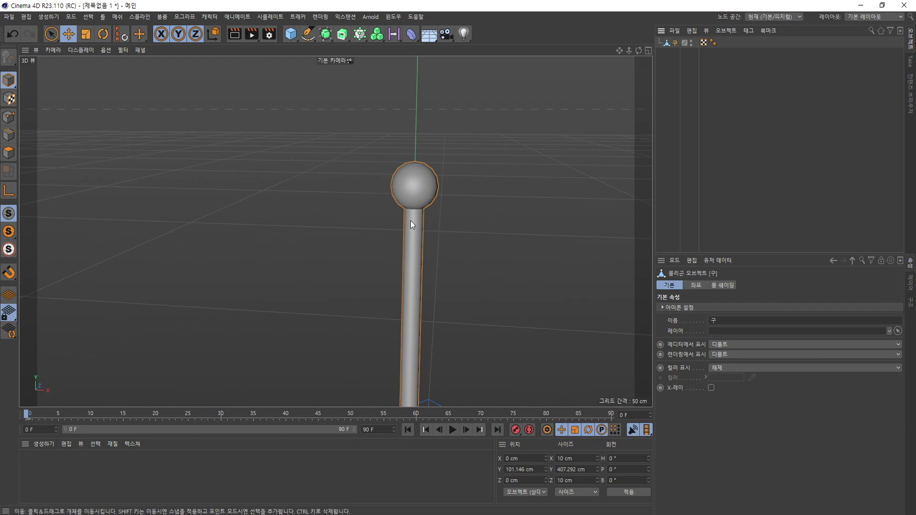
double_click(675, 43)
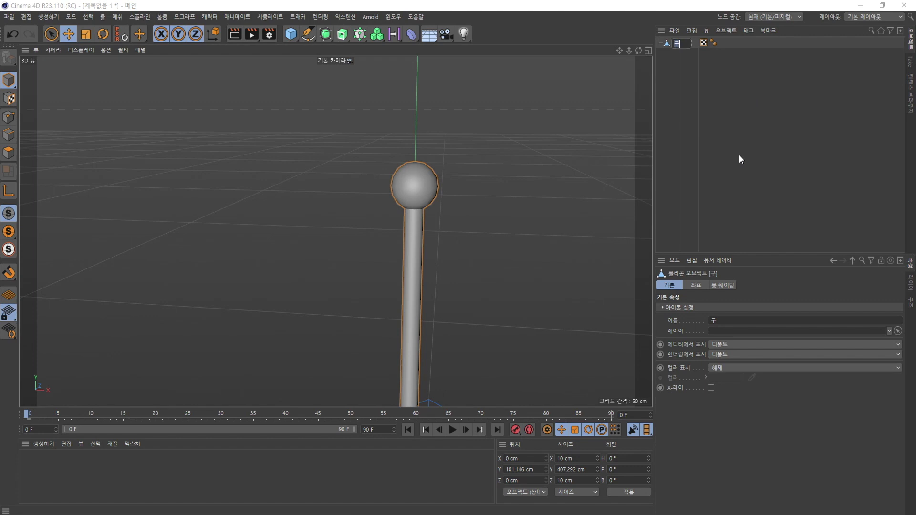
type("깃대")
key("Return")
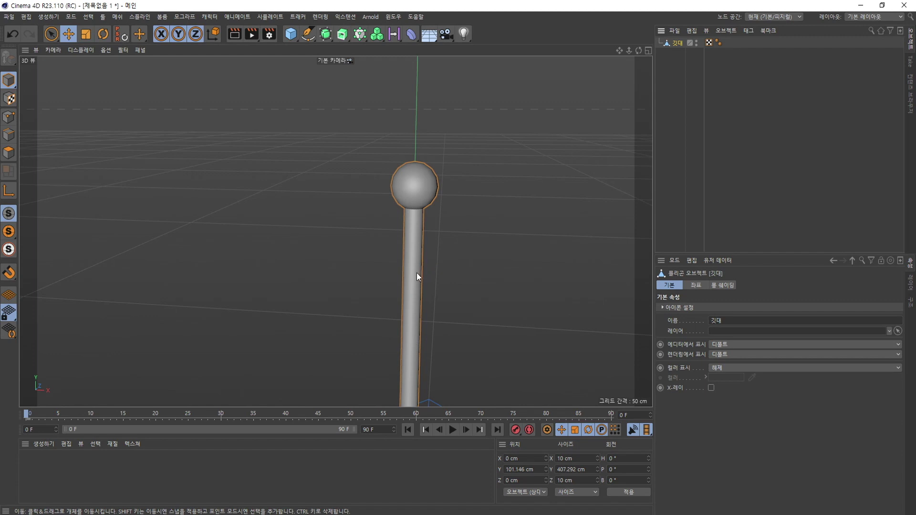
Raise the 깃대 pole to about Y 301.8 cm so that its base comes up to ground level.
left_click(68, 34)
scroll(433, 354, "down", 8)
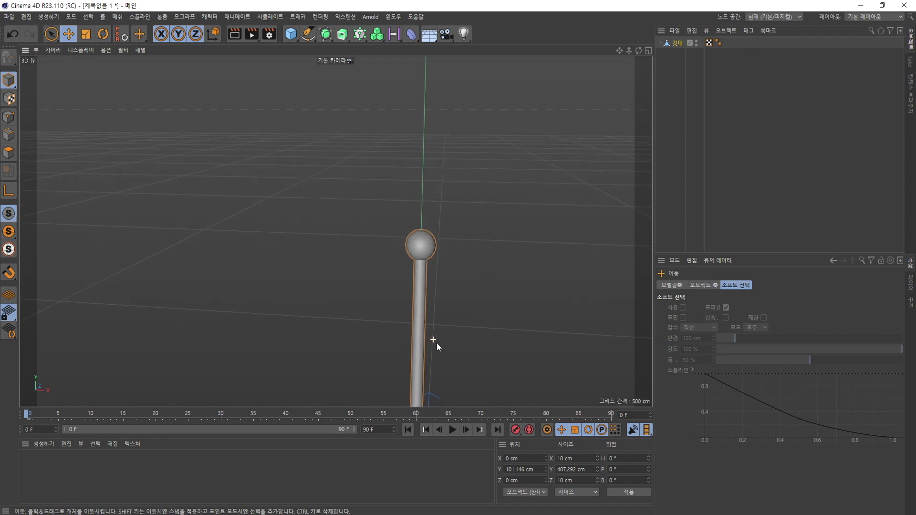
scroll(485, 353, "down", 5)
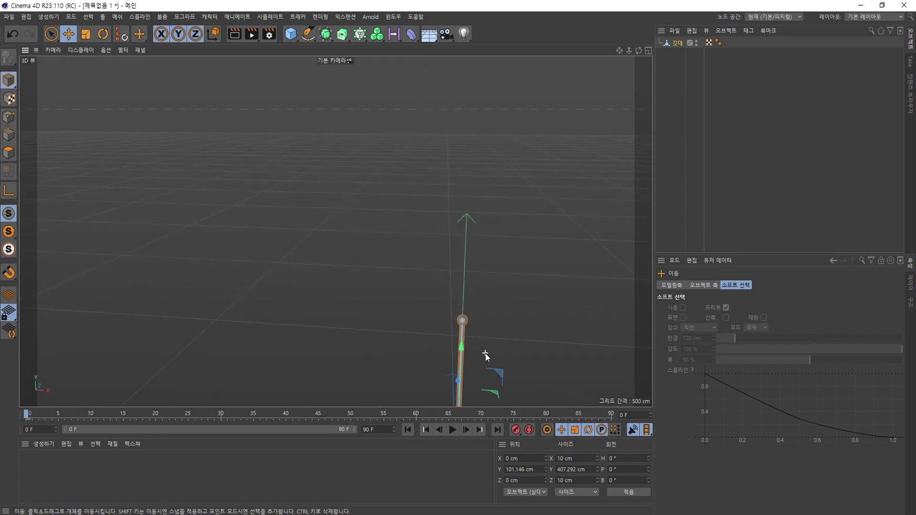
scroll(420, 214, "up", 12)
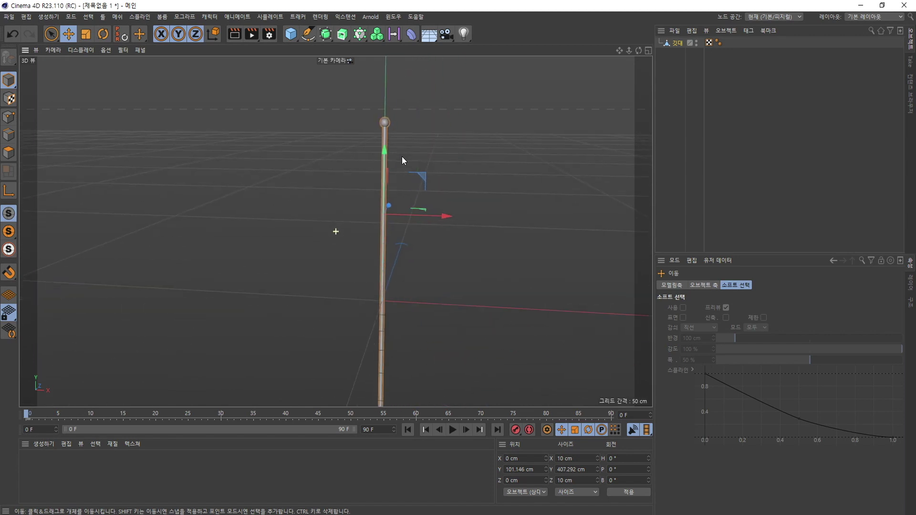
left_click_drag(383, 165, 383, 123)
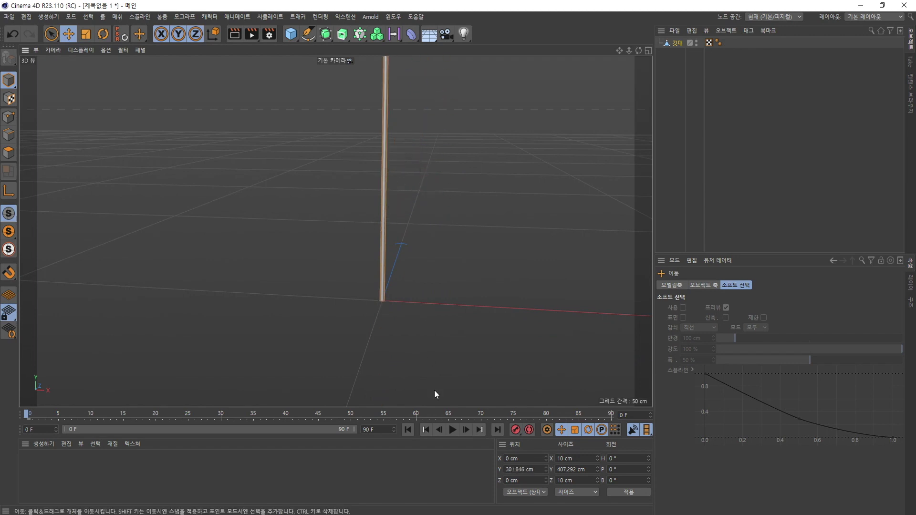
Fine-tune the pole's height to about Y 301.2 cm in the front view, aligning its base with the ground line.
key("F4")
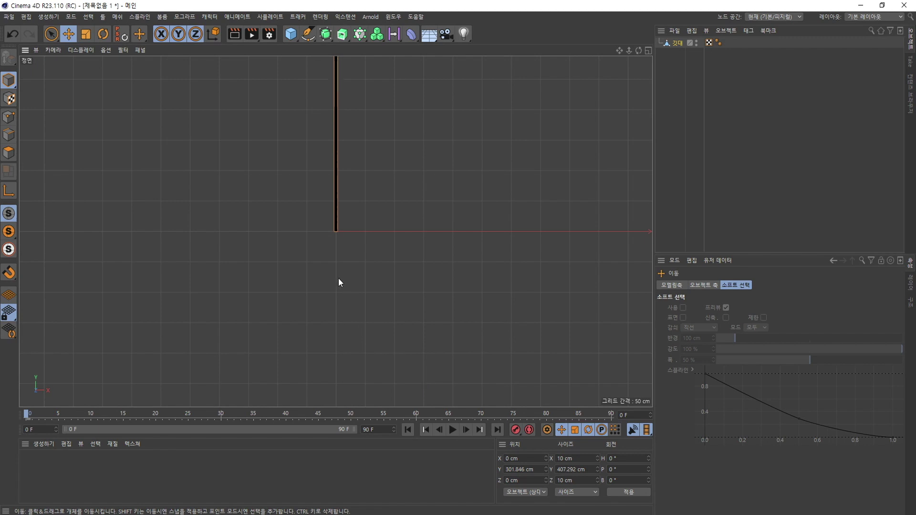
scroll(336, 233, "up", 10)
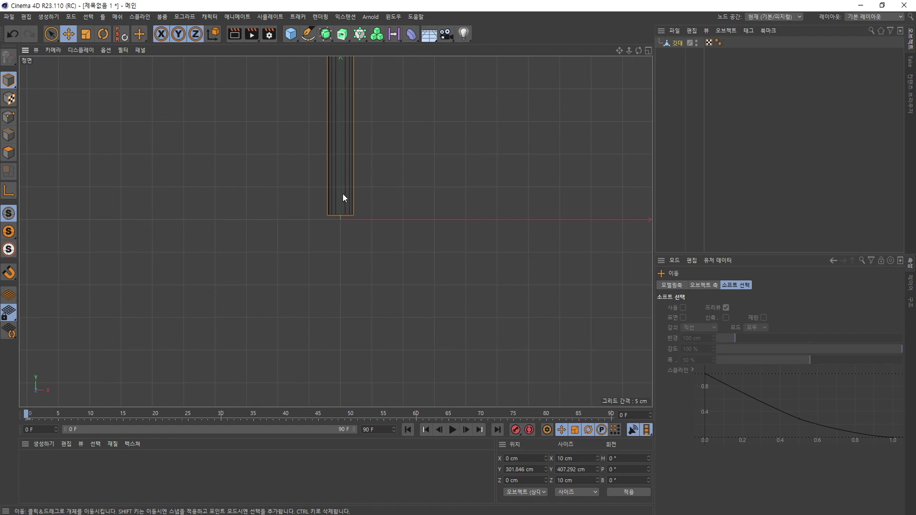
left_click_drag(342, 194, 343, 199)
scroll(369, 251, "up", 5)
scroll(369, 251, "down", 4)
key("F1")
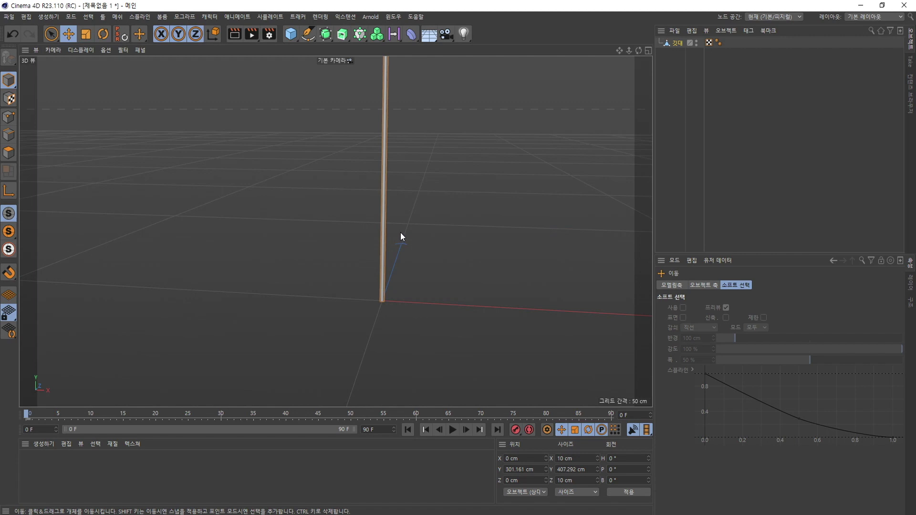
scroll(401, 237, "down", 1)
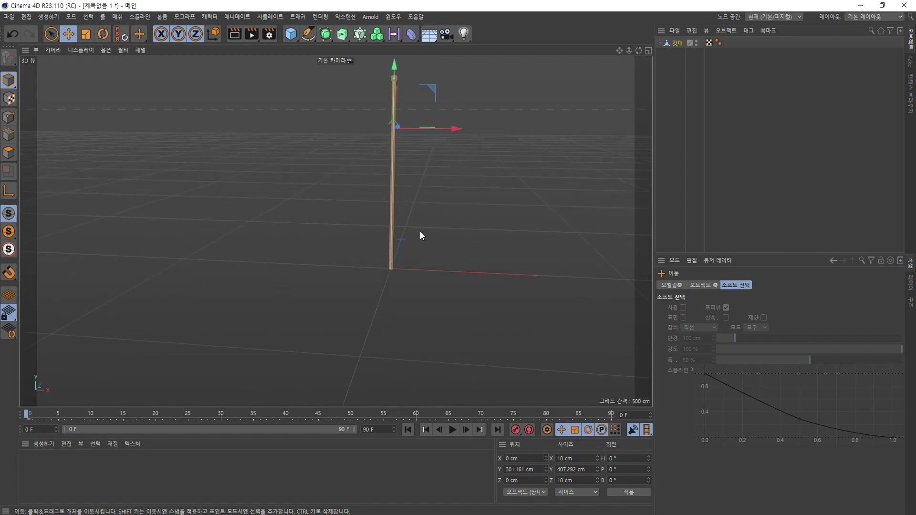
scroll(397, 137, "up", 3)
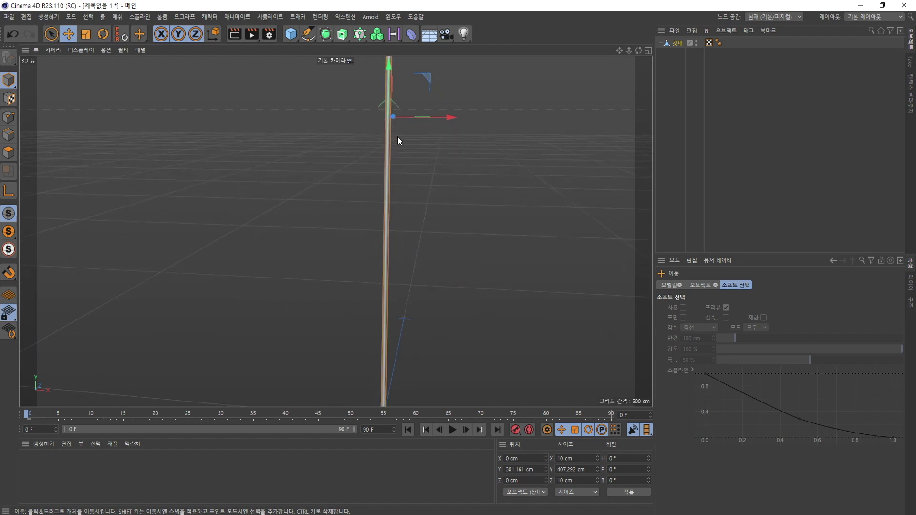
Move only the pole's axis down to the bottom end of the pole, at about Y -0.04 cm.
left_click(9, 193)
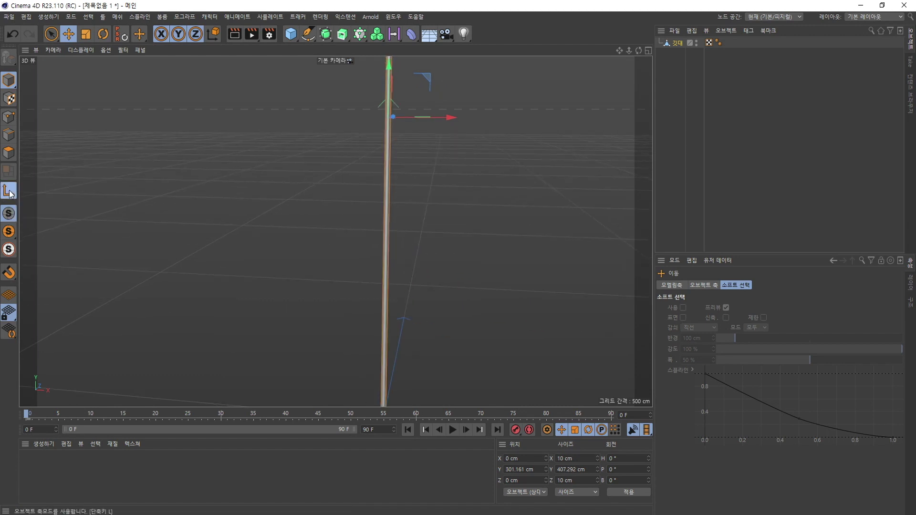
key("F4")
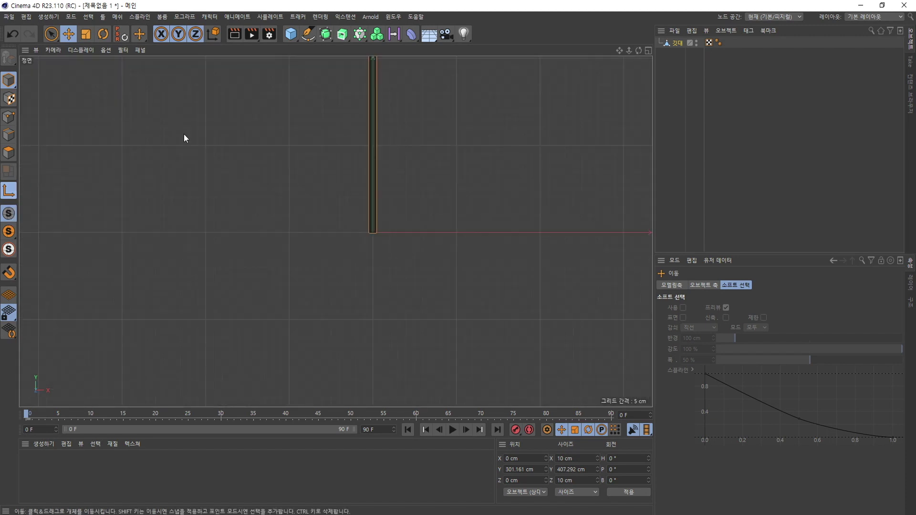
scroll(361, 124, "down", 3)
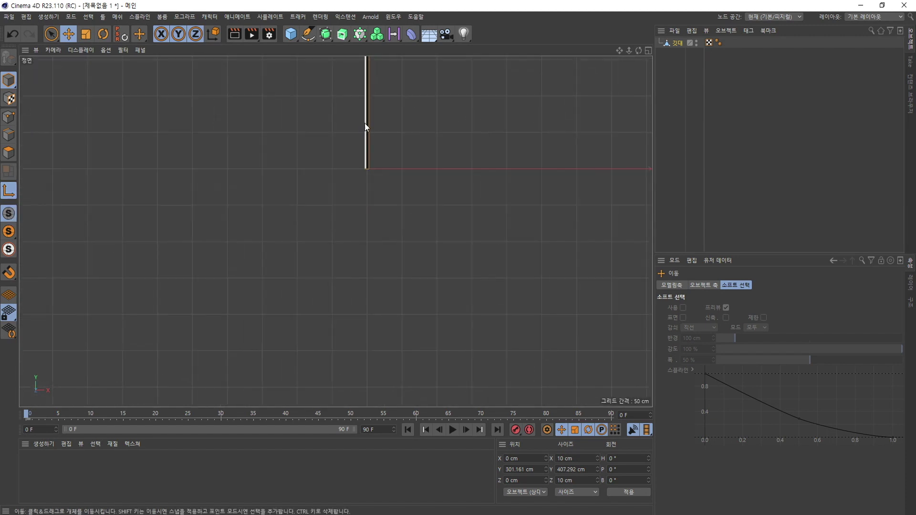
mouse_move(364, 123)
left_mouse_down()
mouse_move(364, 65)
mouse_move(373, 126)
left_mouse_up()
scroll(363, 139, "up", 5)
scroll(378, 81, "up", 3)
scroll(360, 163, "up", 2)
left_click_drag(341, 239, 340, 228)
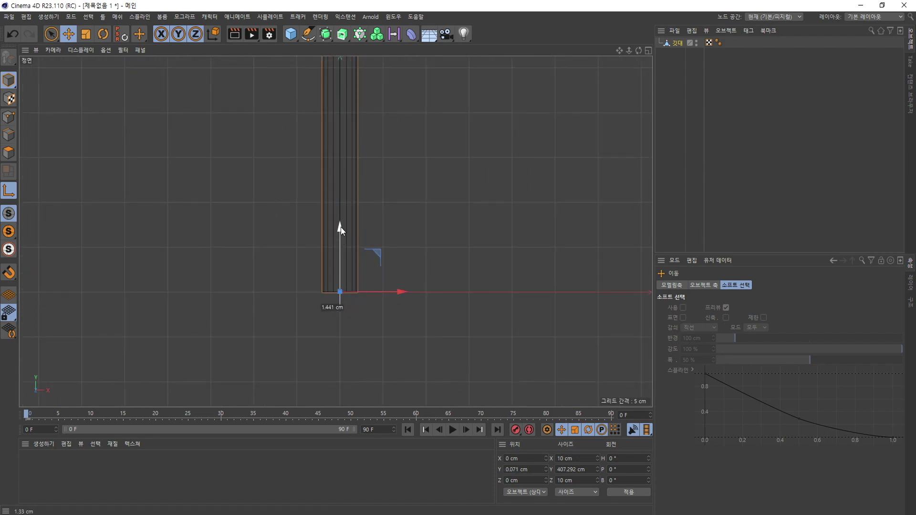
left_click_drag(340, 228, 341, 228)
left_click_drag(340, 228, 341, 228)
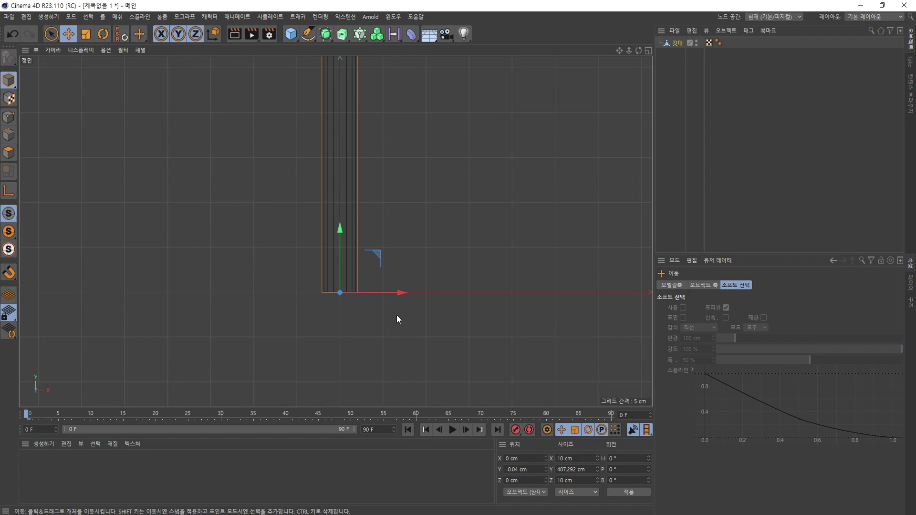
scroll(397, 311, "down", 5)
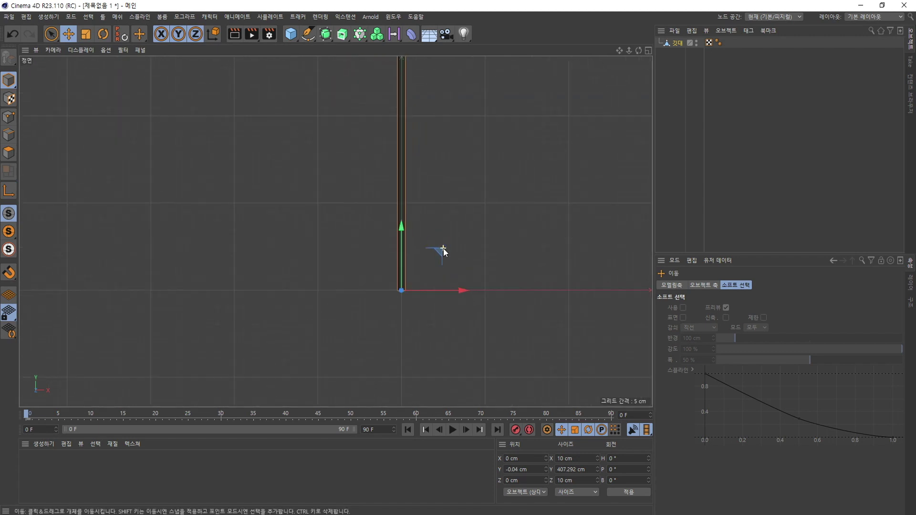
key("F1")
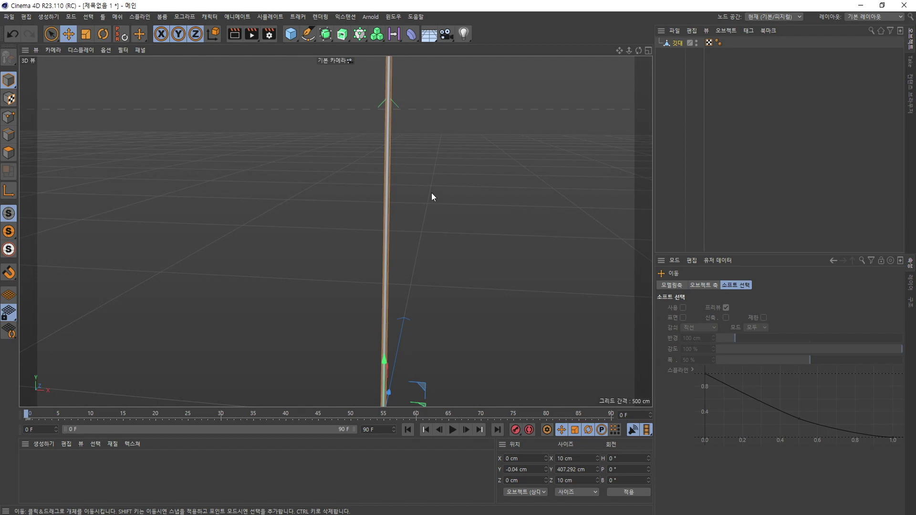
right_click_drag(431, 194, 404, 284, "alt")
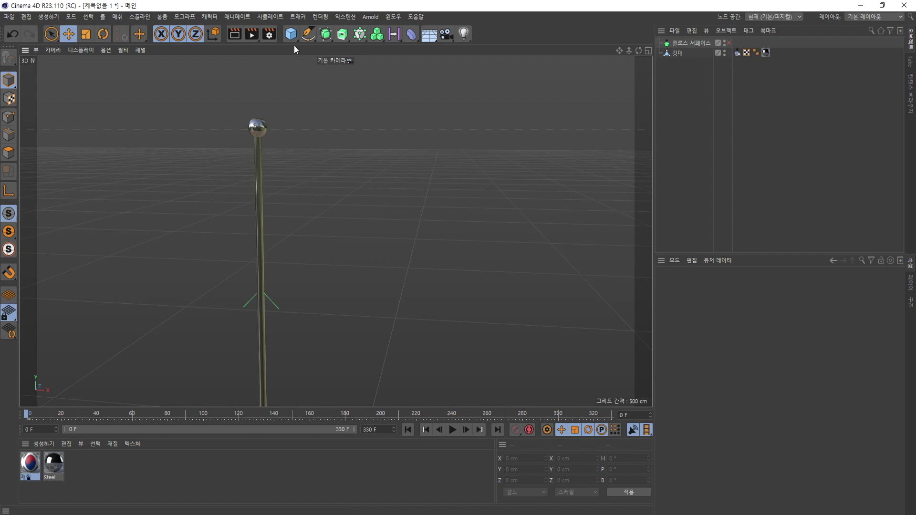
Add a plane primitive for the flag and set its orientation to -Z.
left_click(291, 34)
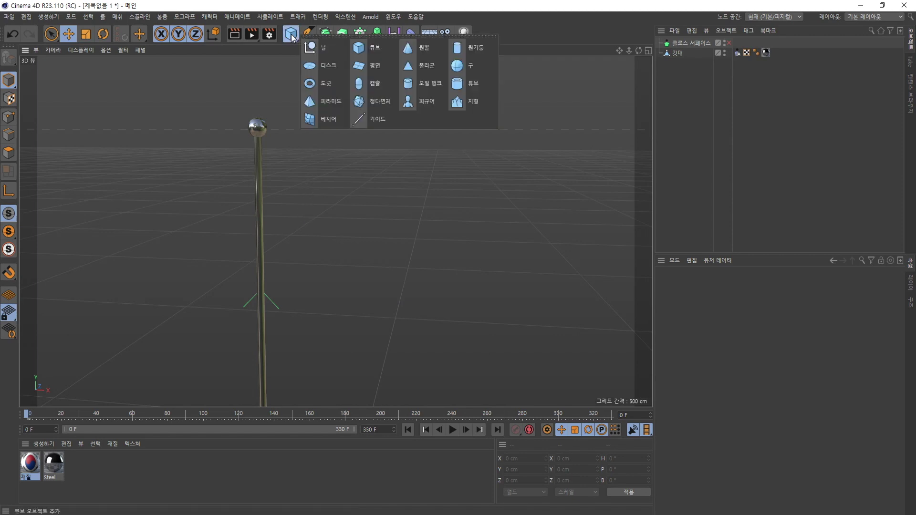
left_click(382, 67)
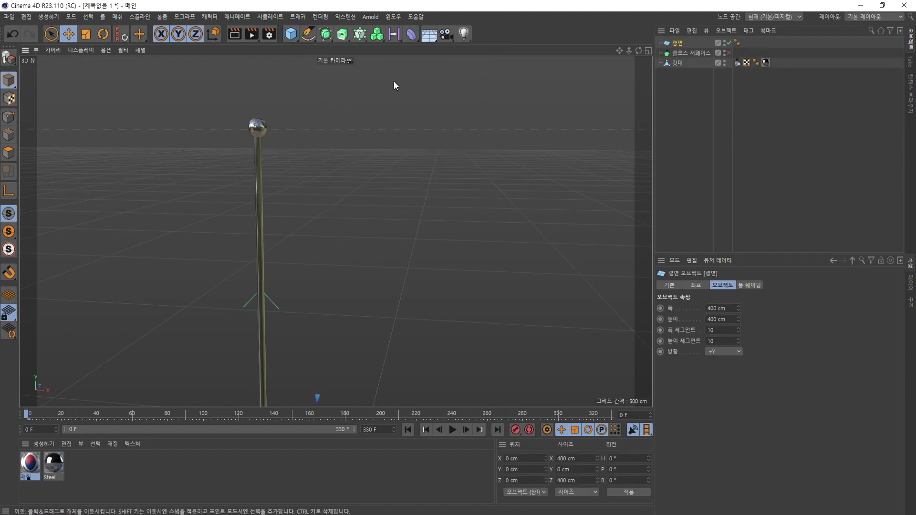
scroll(420, 293, "down", 5)
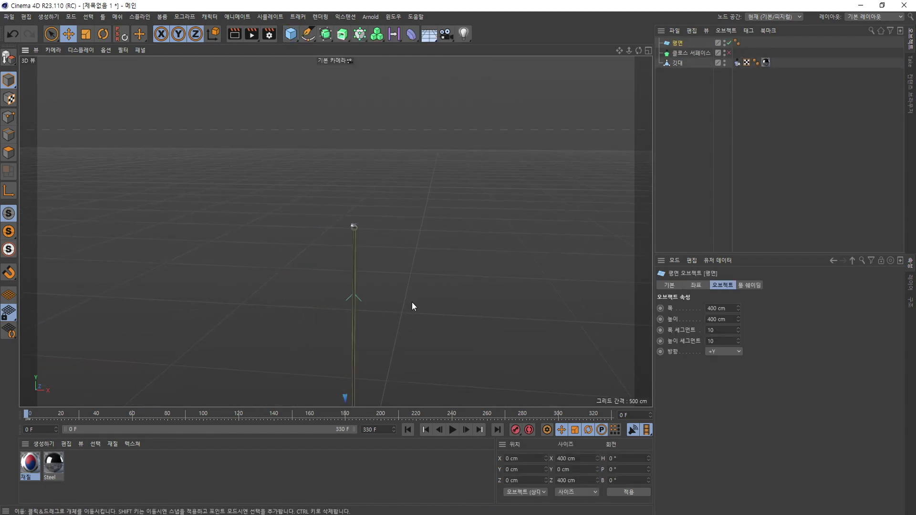
scroll(422, 212, "up", 3)
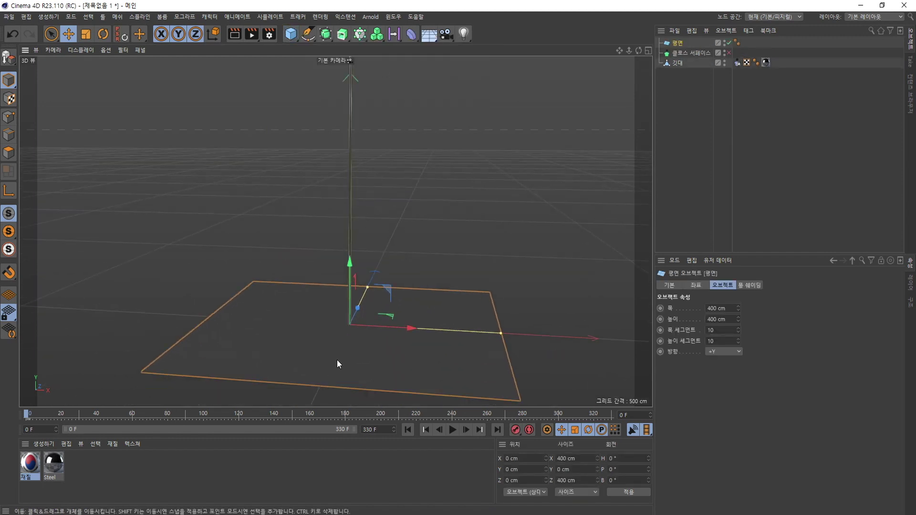
left_click(737, 351)
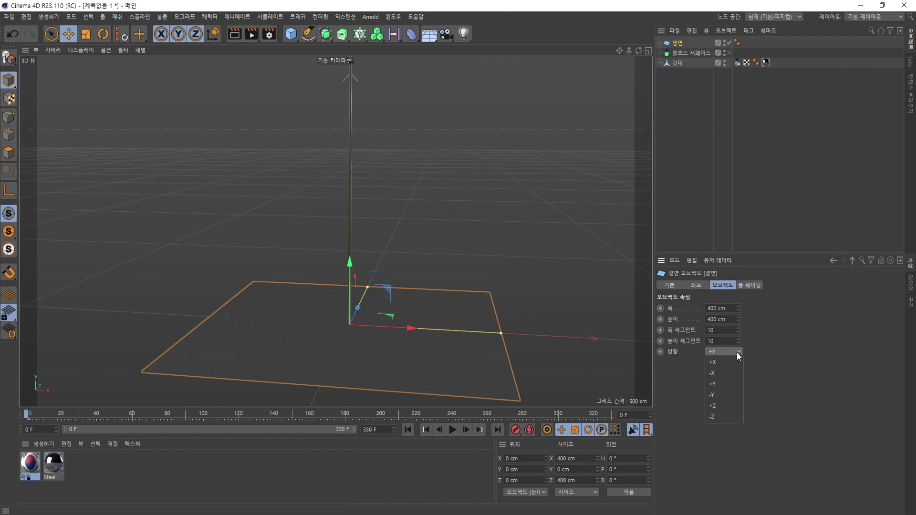
left_click(731, 416)
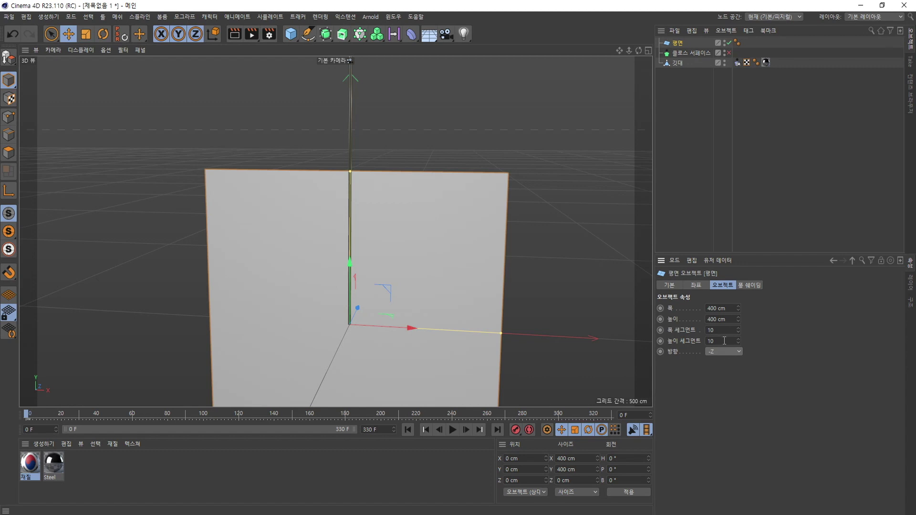
Set the plane to 135 cm wide and 90 cm high, with 30 width segments and 20 height segments.
double_click(716, 309)
type("135")
key("Tab")
type("90")
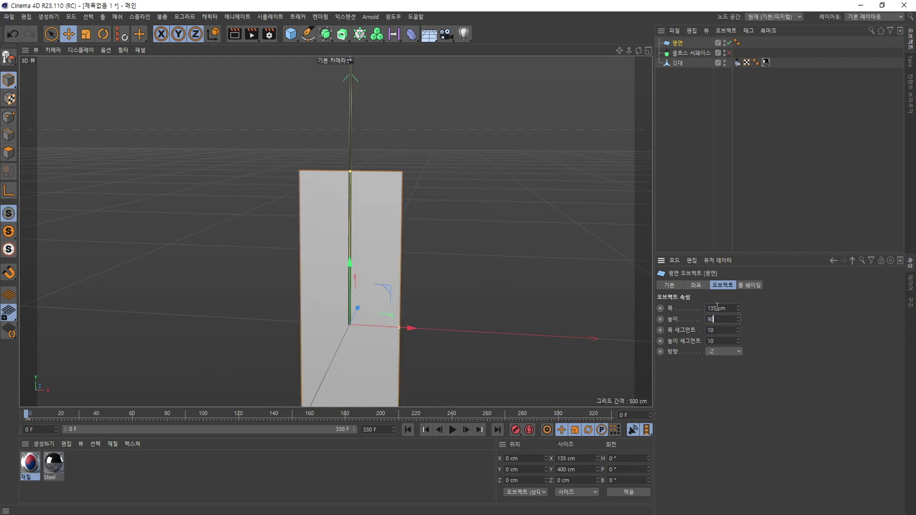
key("Tab")
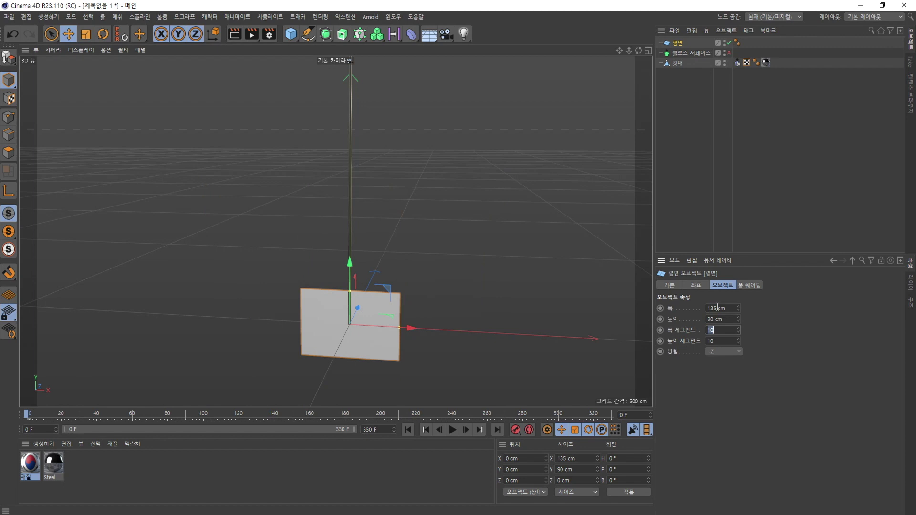
type("30")
key("Tab")
type("20")
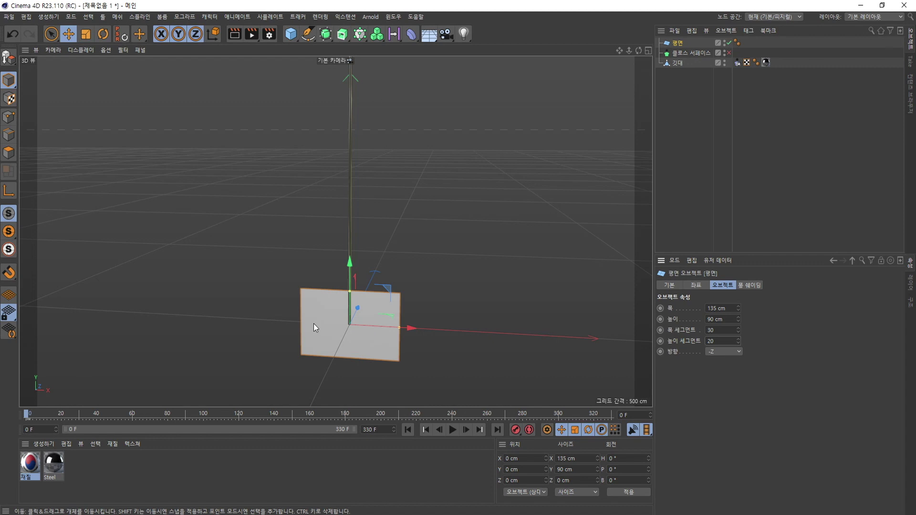
Check the plane's segments with Gouraud Shading (Lines) and return the view to plain Gouraud Shading.
left_click(82, 51)
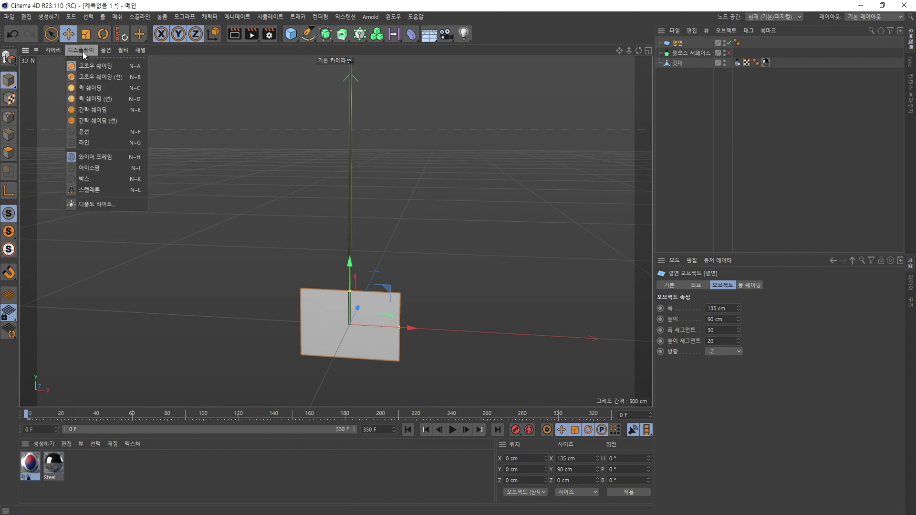
left_click(86, 77)
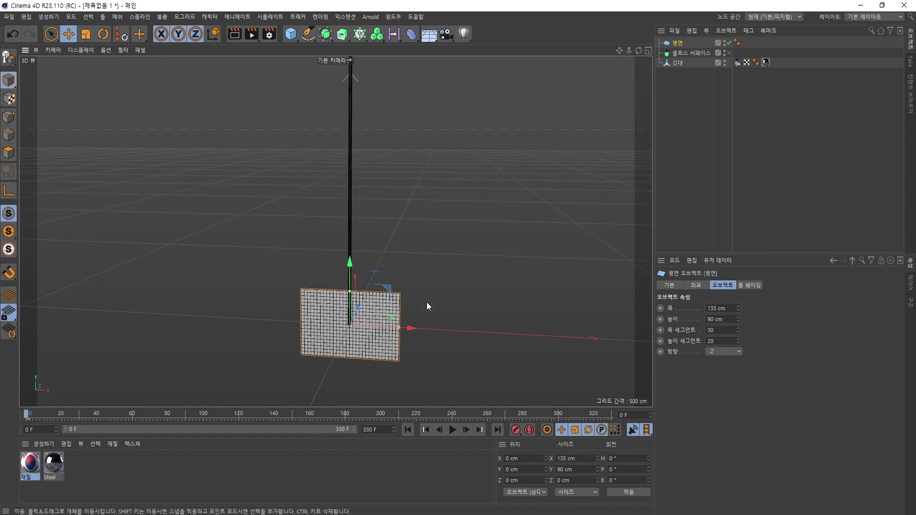
left_click(79, 47)
left_click(85, 72)
left_click(81, 52)
left_click(87, 67)
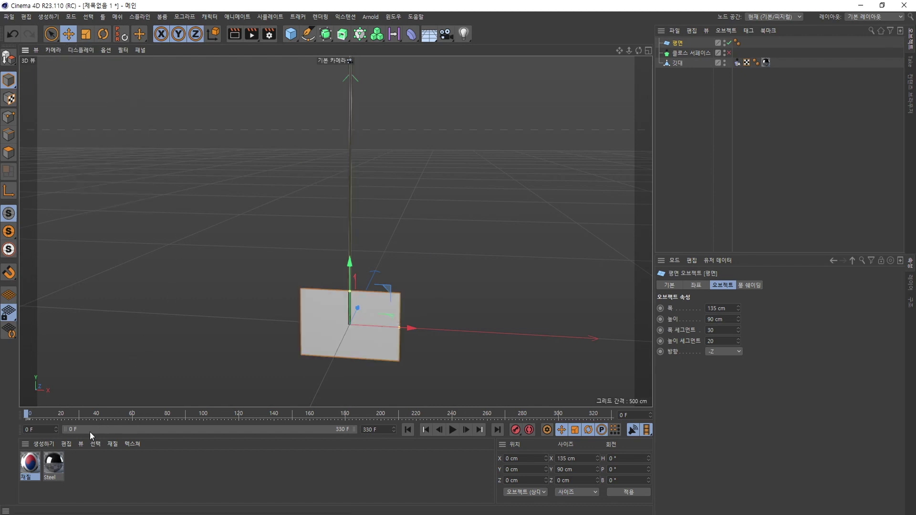
Check the colour texture 태극기.png in the flag material and apply that material to the plane.
double_click(29, 461)
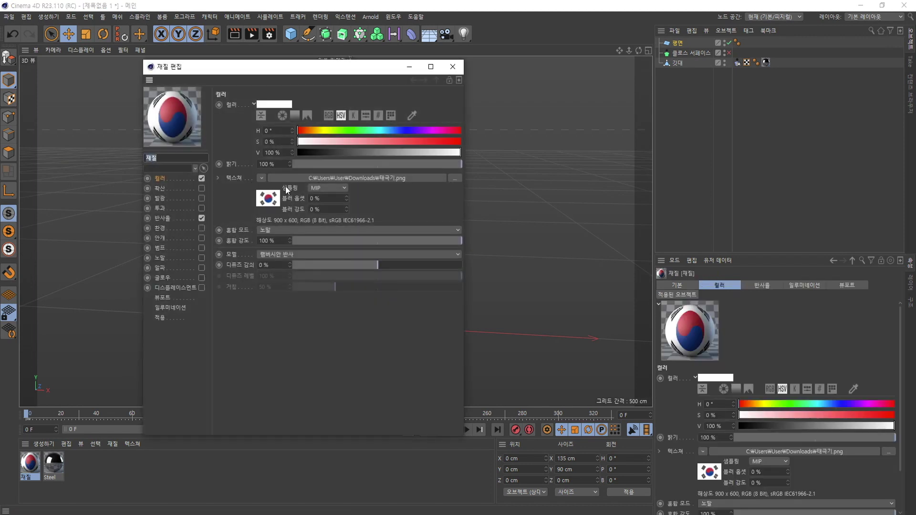
left_click(162, 180)
left_click(452, 66)
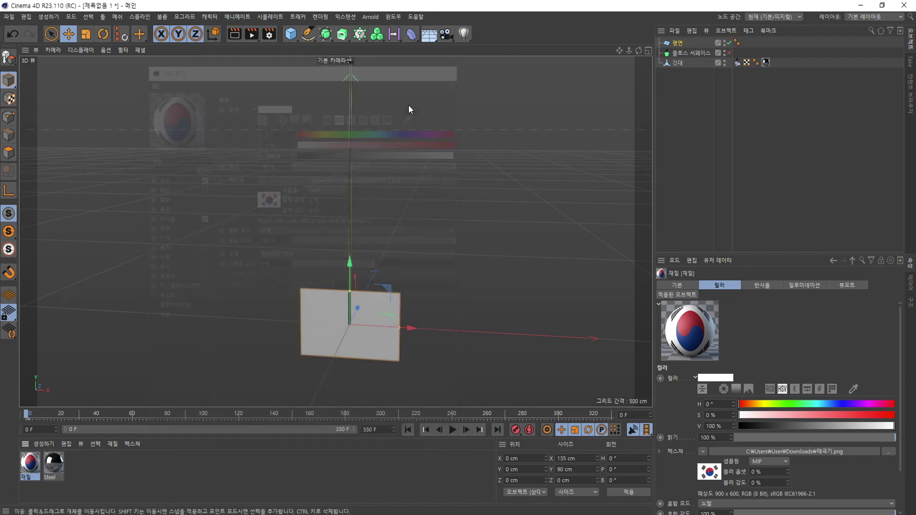
left_click_drag(29, 462, 334, 328)
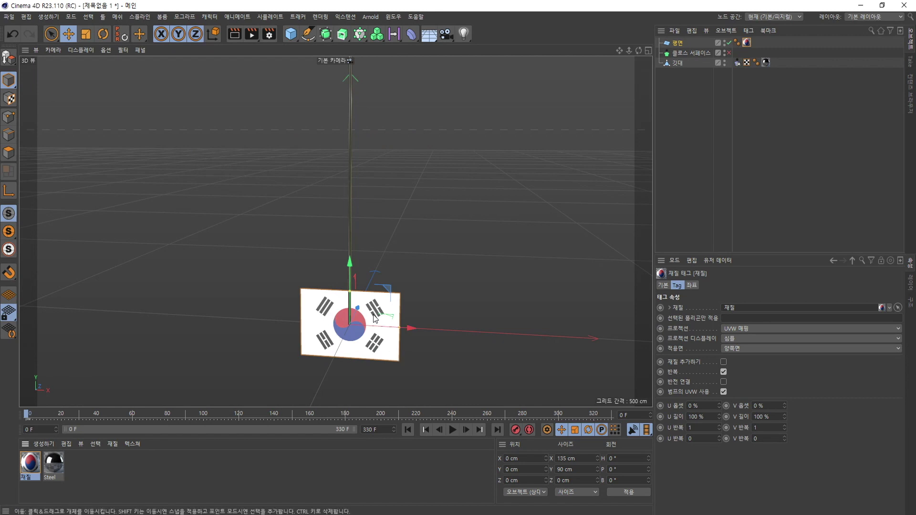
Raise the flag plane to about Y 349.3 cm, just below the sphere on the pole's tip.
left_click_drag(349, 265, 376, 87)
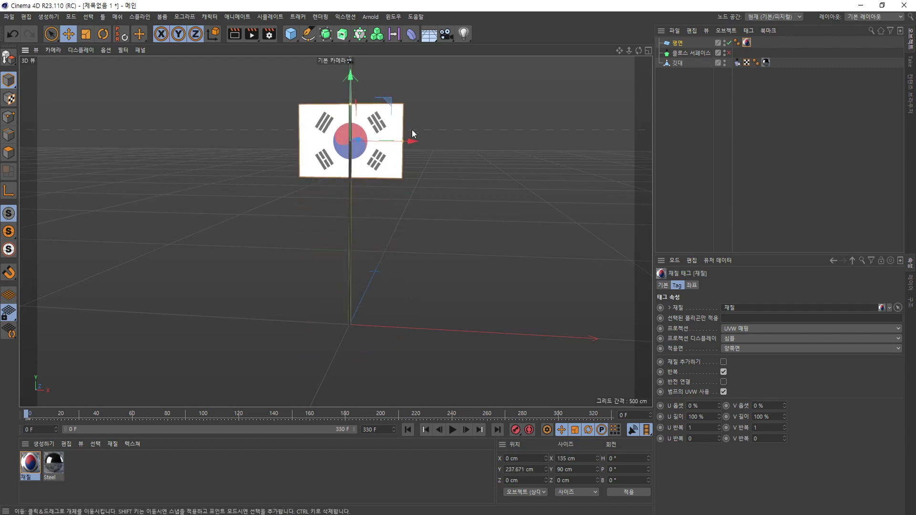
middle_click_drag(430, 141, 436, 299, "alt")
left_click_drag(351, 228, 368, 137)
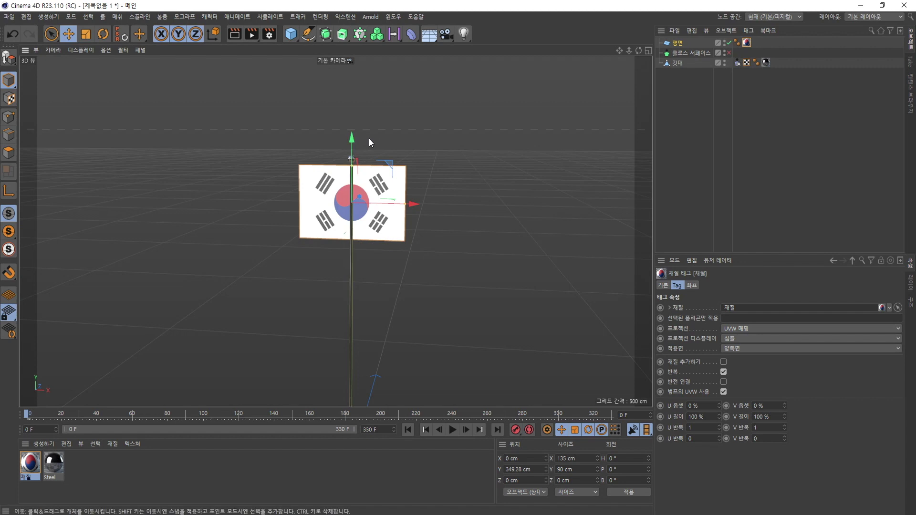
scroll(379, 171, "up", 2)
scroll(366, 187, "up", 6)
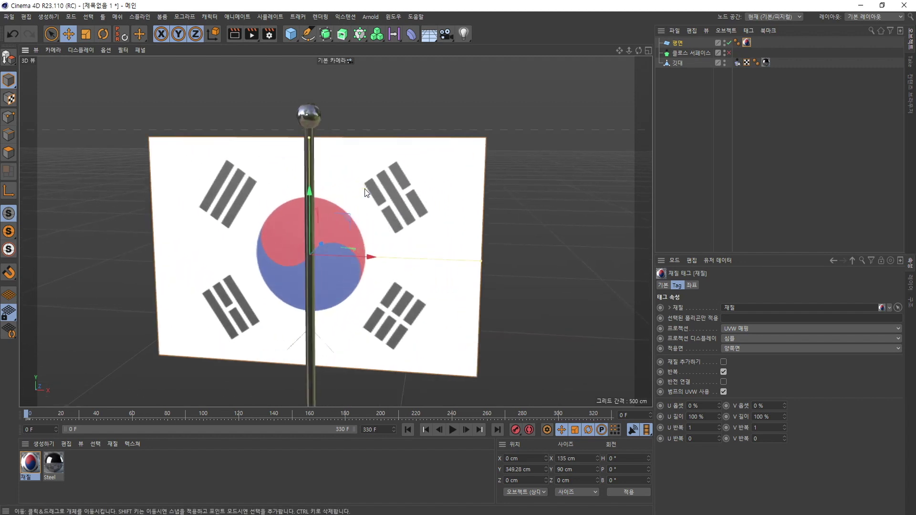
Move the flag plane beside the pole to about X 68 cm, Y 351.4 cm, aligning its inner edge with the pole in the front view.
left_click_drag(298, 208, 300, 196)
left_click_drag(359, 262, 576, 263)
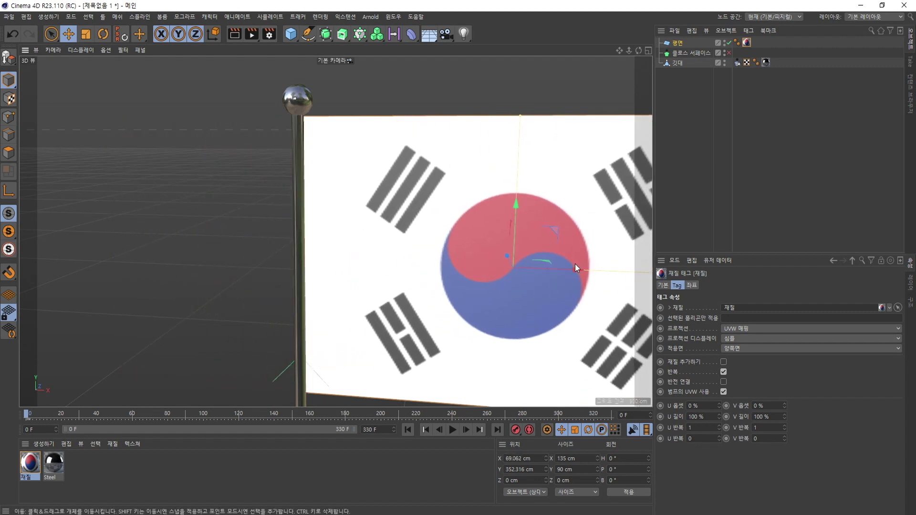
key("F4")
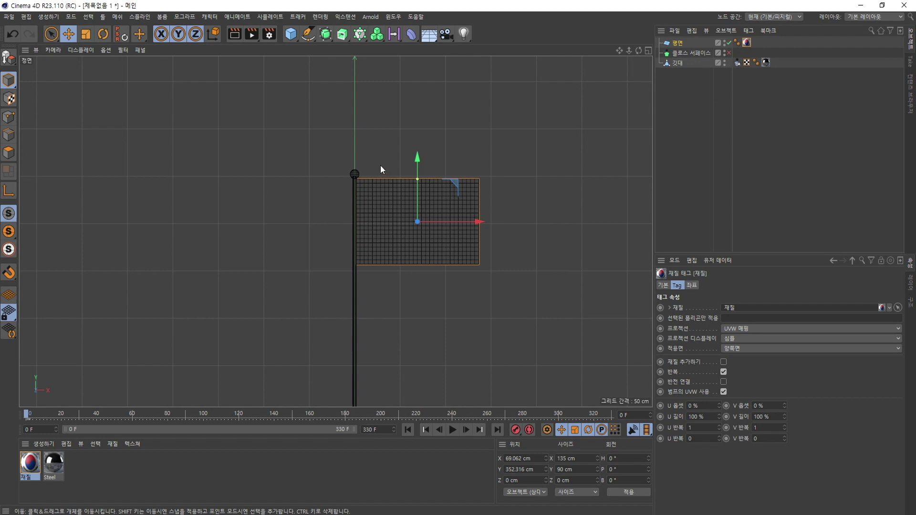
scroll(378, 164, "up", 5)
scroll(370, 174, "down", 3)
scroll(577, 375, "down", 2)
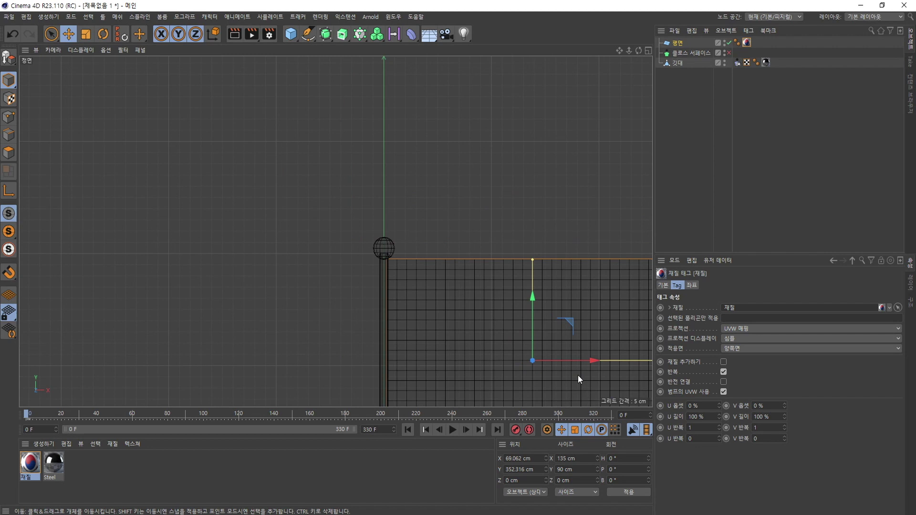
middle_click_drag(569, 365, 395, 264)
left_click_drag(366, 202, 366, 204)
left_click_drag(425, 267, 422, 267)
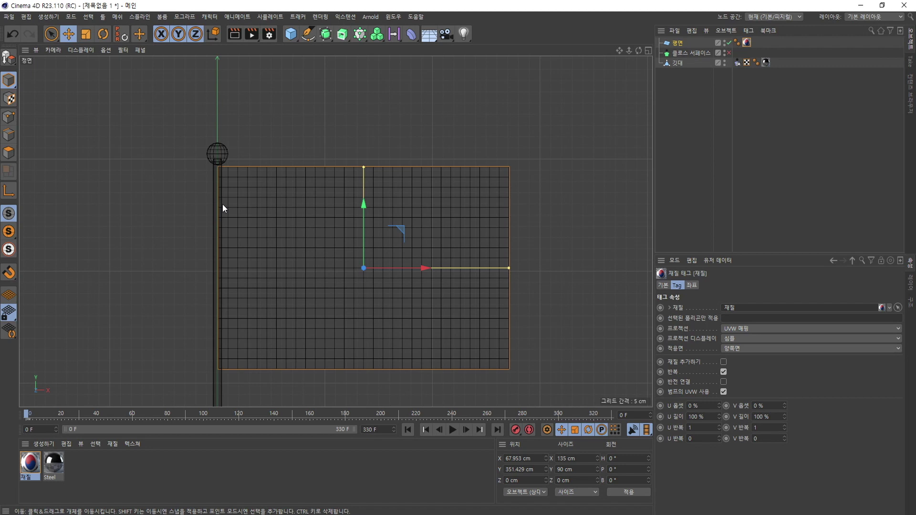
key("F1")
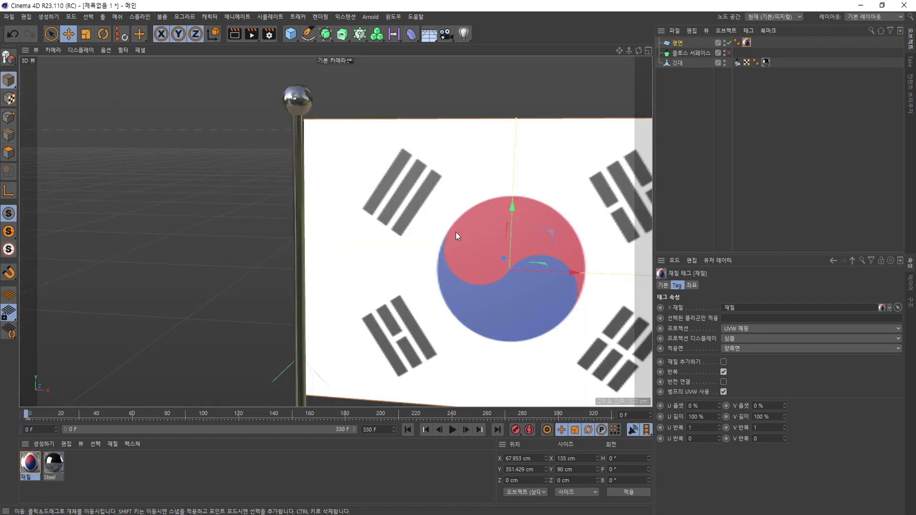
Convert the flag plane to an editable polygon object and add a Cloth simulation tag to it.
left_click(679, 42)
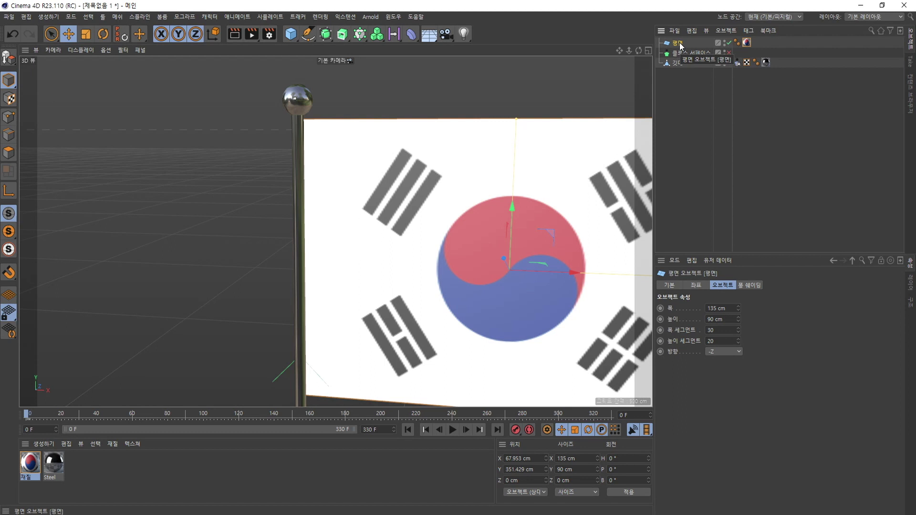
left_click(9, 58)
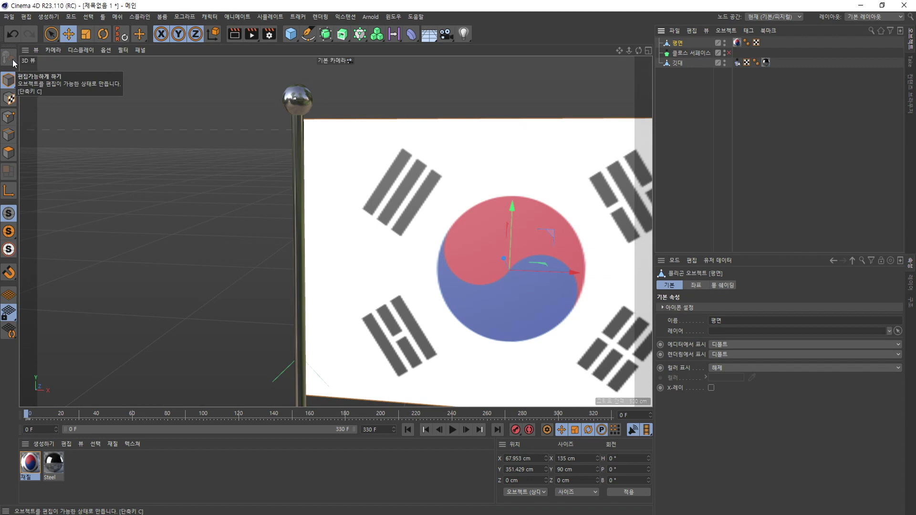
right_click(680, 44)
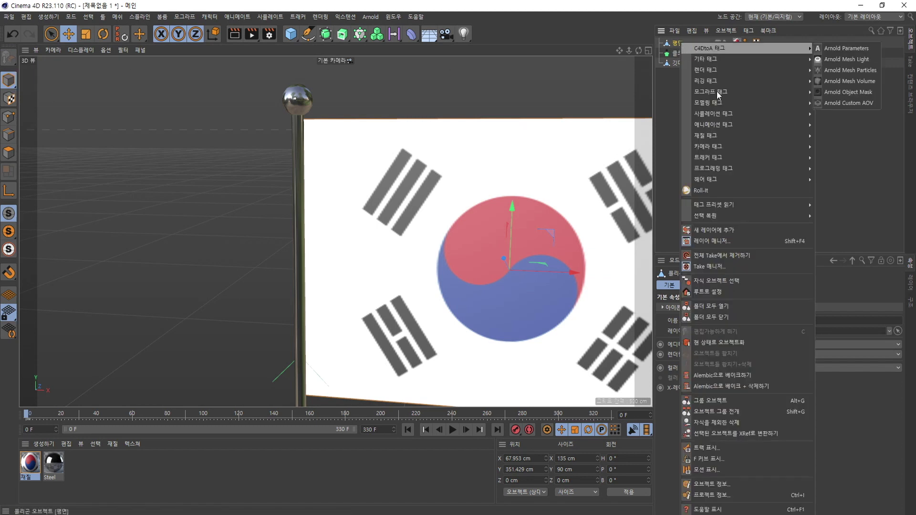
mouse_move(727, 115)
left_click(837, 181)
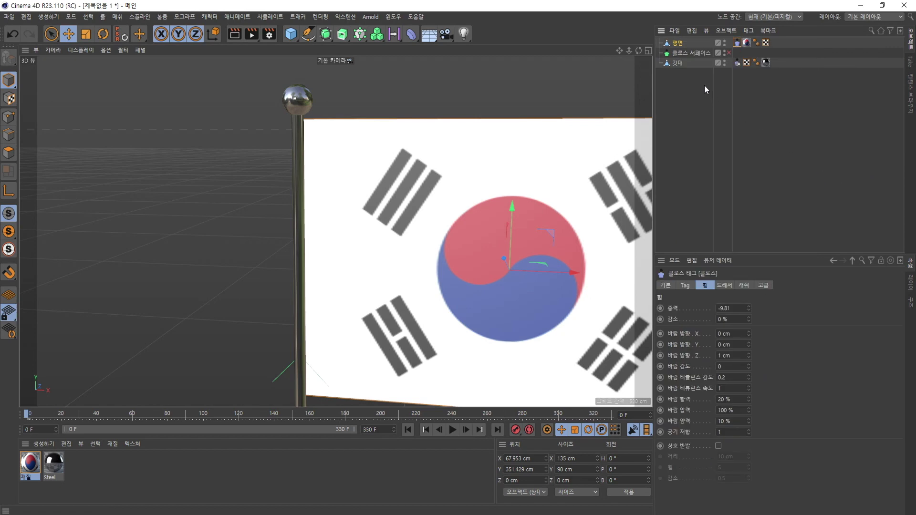
Delete the unused Cloth Surface object (클로스 서페이스) from the scene.
left_click(680, 51)
key("Delete")
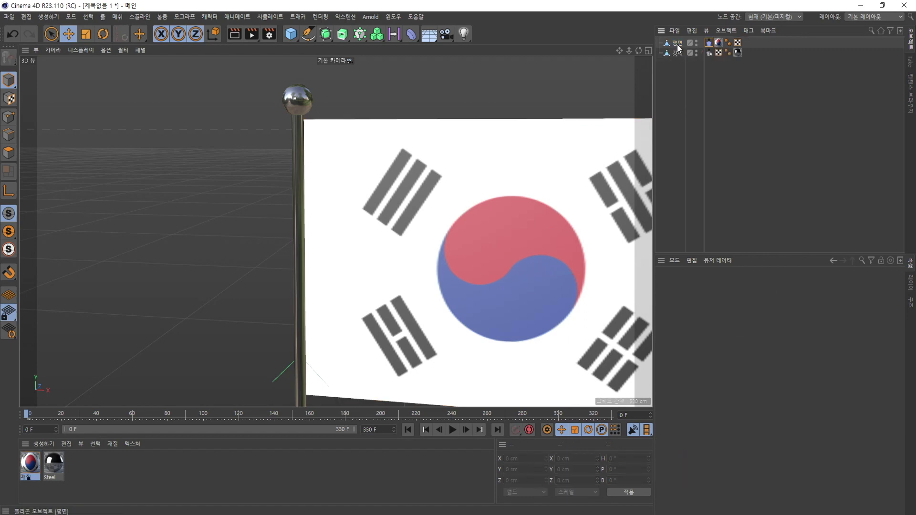
Set the iterations to 2 and the flexion to 60 % in the plane's Cloth tag.
left_click(679, 45)
left_click(709, 43)
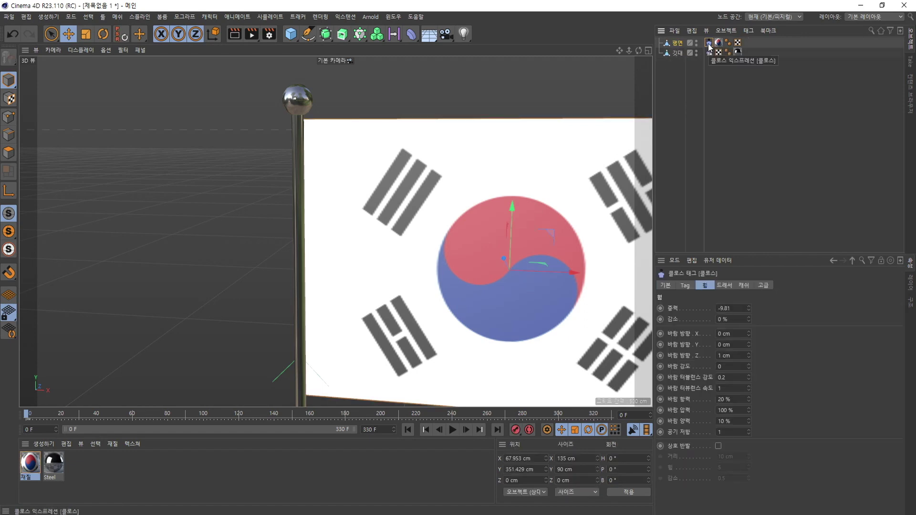
left_click(684, 285)
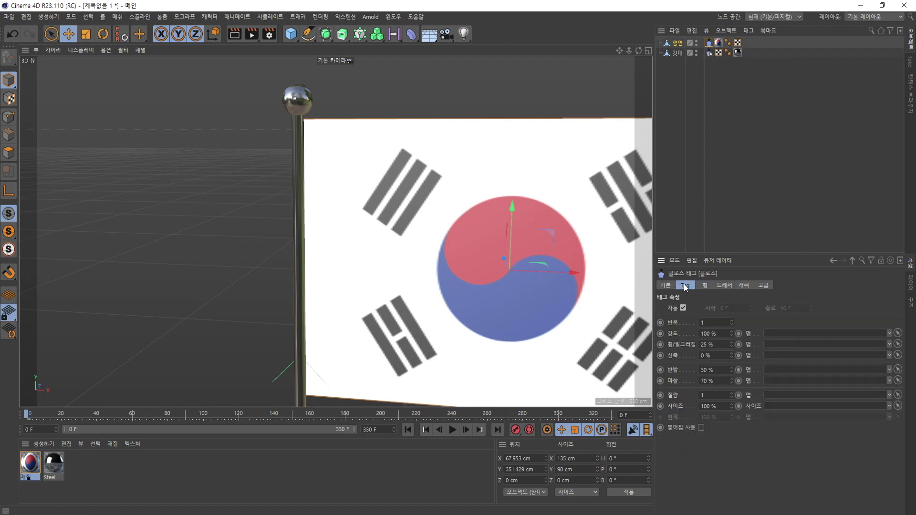
left_click(731, 321)
key("Tab")
key("Tab")
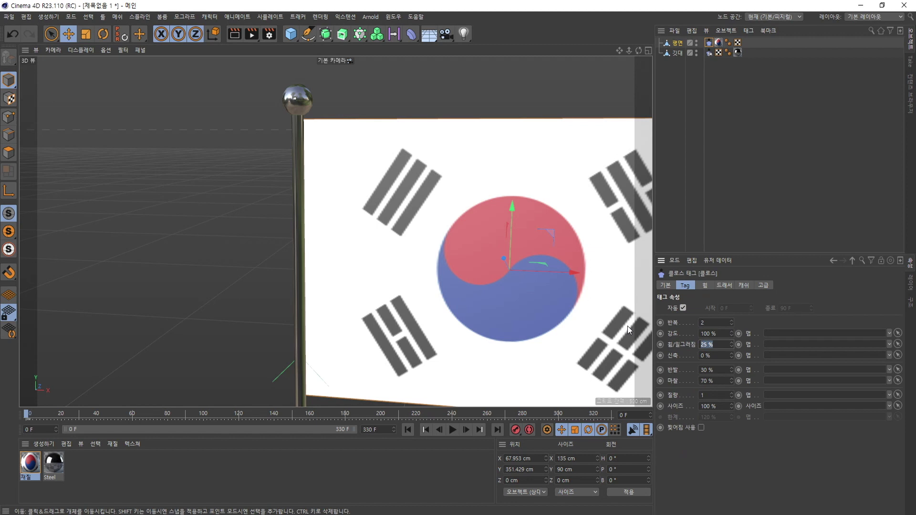
type("60")
key("Return")
Set the Cloth tag's bounce to 50 % and friction to 85 %.
left_click(716, 371)
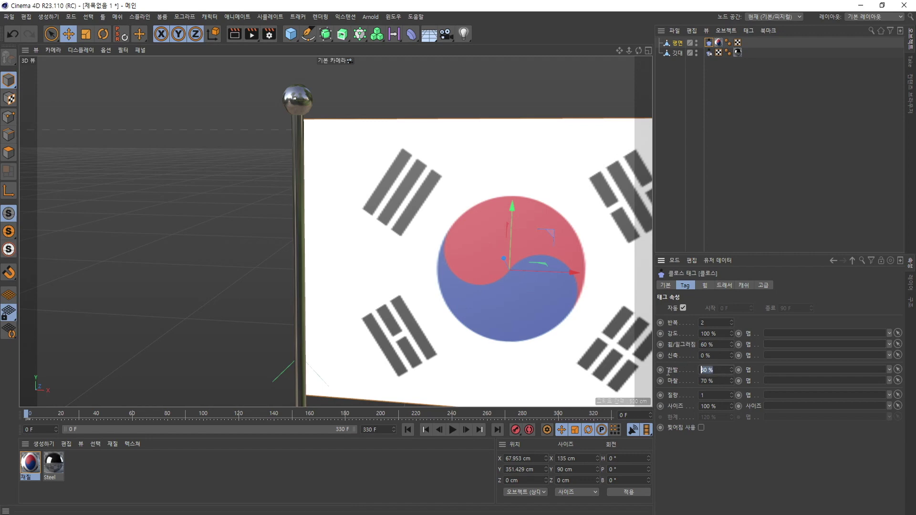
type("50")
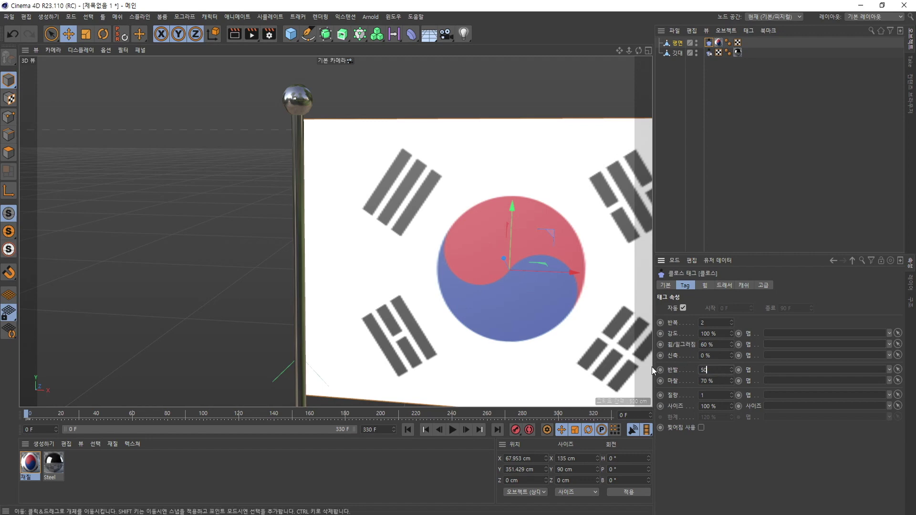
key("Tab")
type("85")
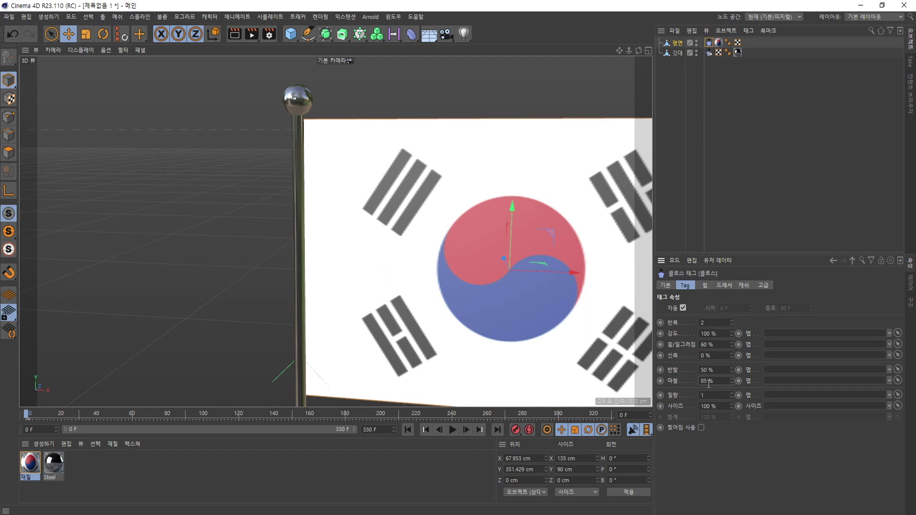
Set the Cloth tag's gravity to -0.5 and wind direction X to 50 cm, and open the wind strength for editing.
left_click(706, 286)
left_click(737, 309)
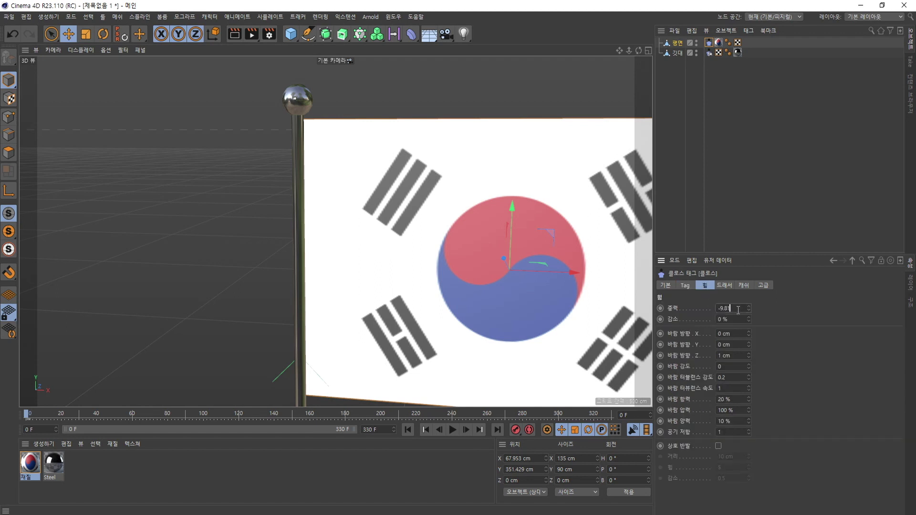
type("-0.5")
left_click(727, 334)
type("50")
key("Tab")
left_click(725, 366)
Rename the flag plane object to 깃발.
left_click(678, 48)
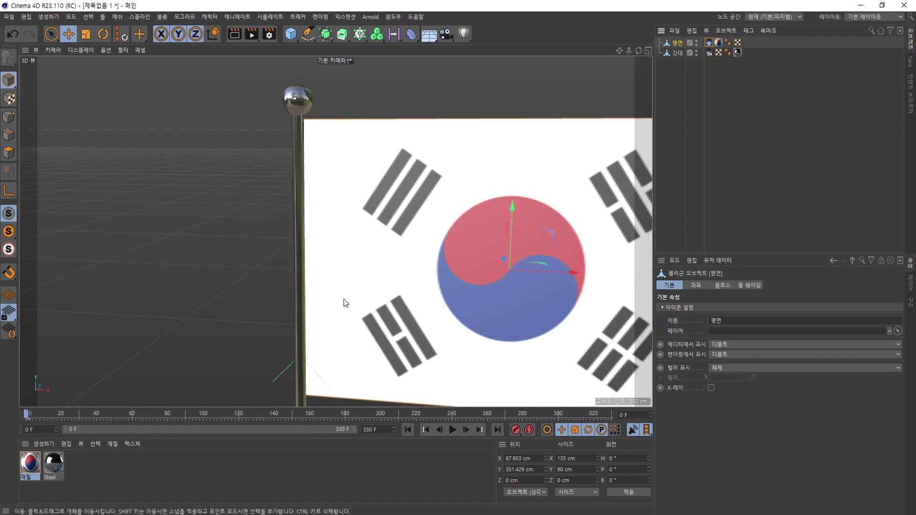
right_click(680, 43)
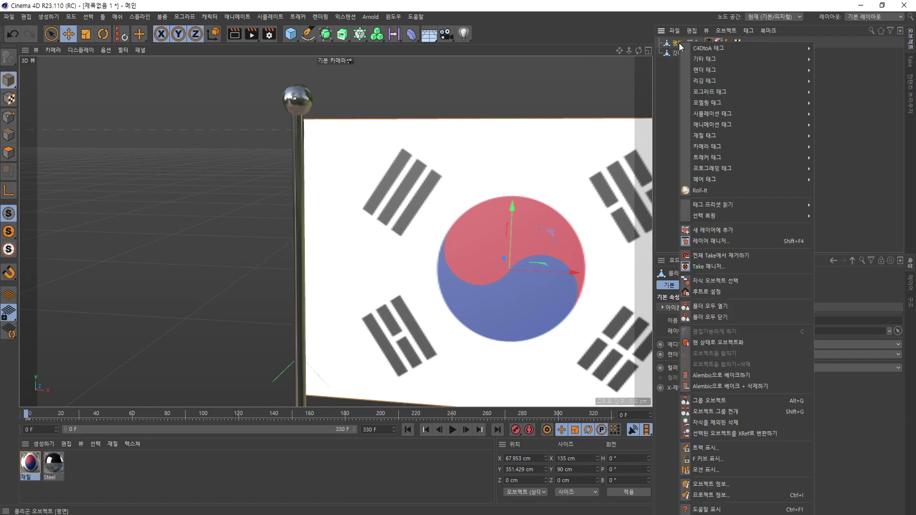
left_click(679, 43)
double_click(680, 43)
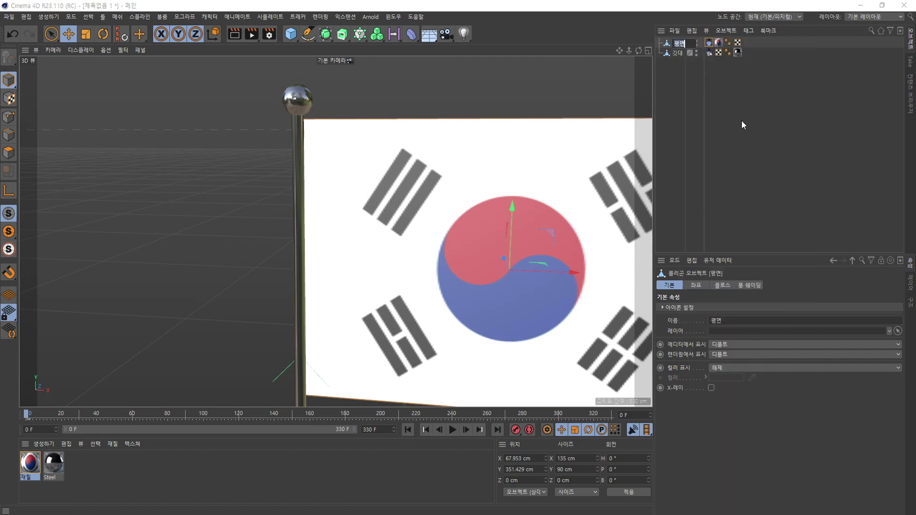
type("깃발")
key("Return")
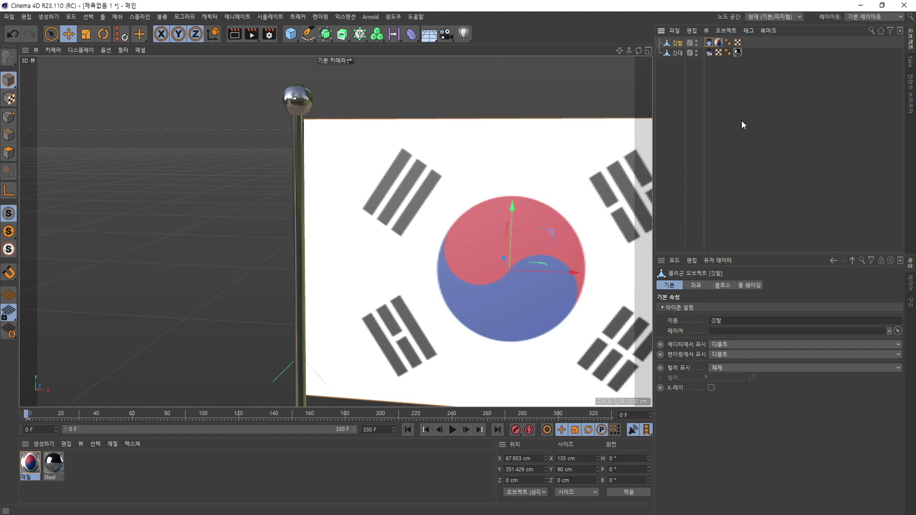
Add a Cloth Belt tag to 깃발 and assign the pole object 깃대 as its target.
right_click(681, 44)
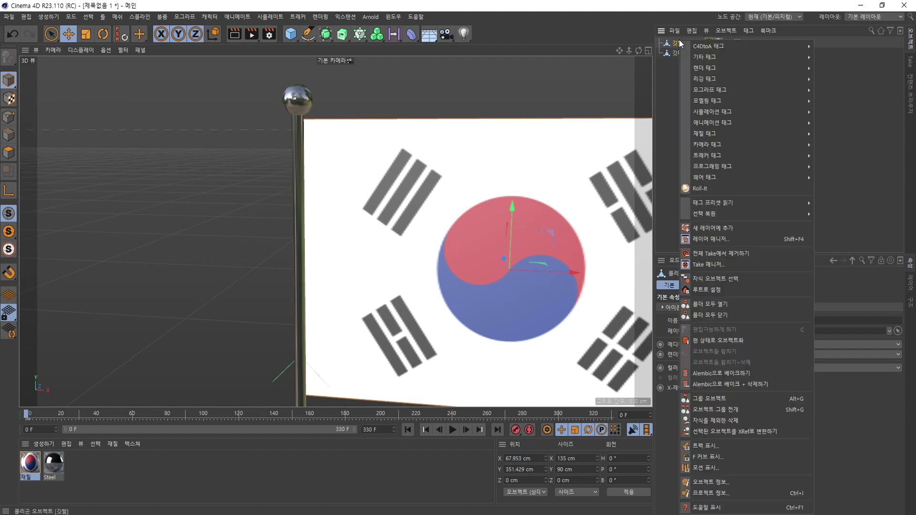
mouse_move(750, 111)
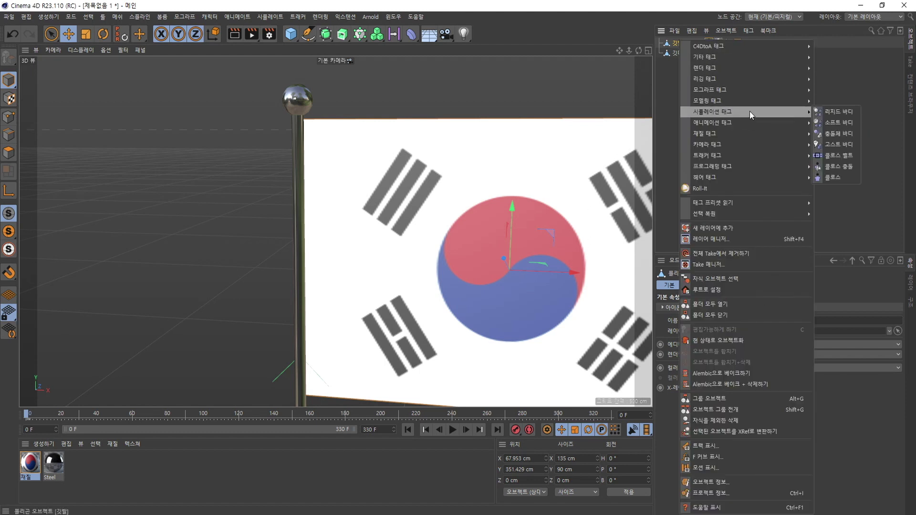
left_click(849, 157)
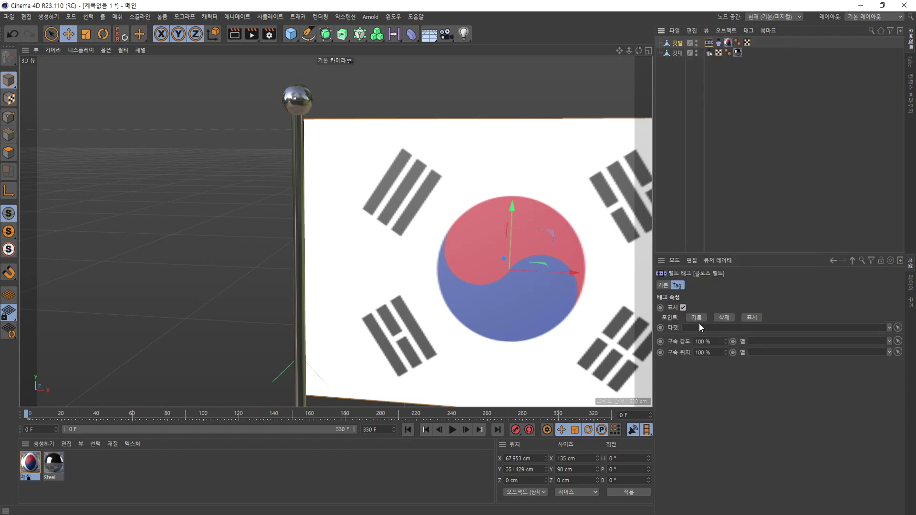
left_click_drag(715, 318, 711, 328)
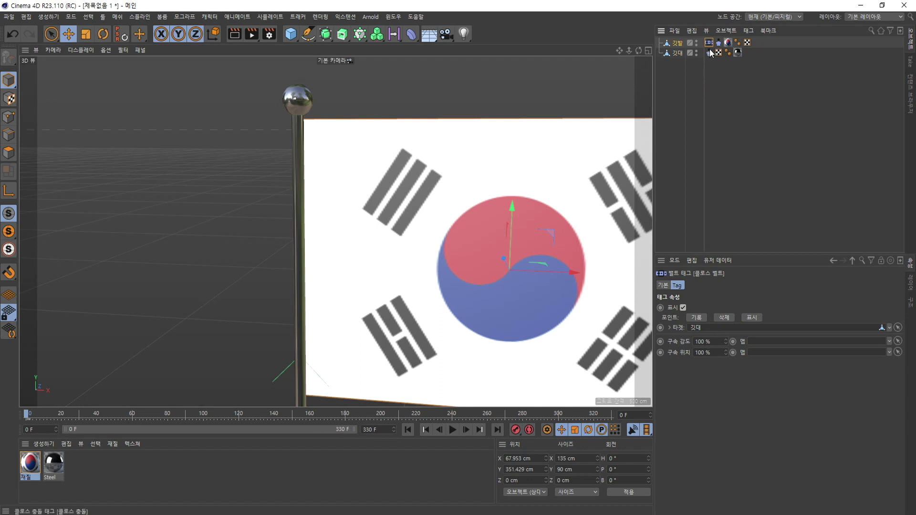
left_click(697, 318)
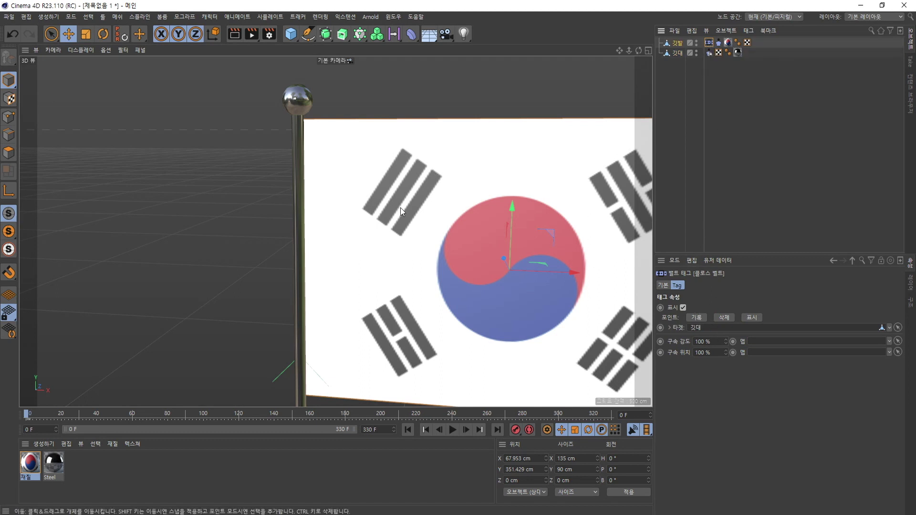
Select all points along the flag's pole-side edge, isolating the flag to reach them, and record them in the Cloth Belt tag.
left_click(8, 117)
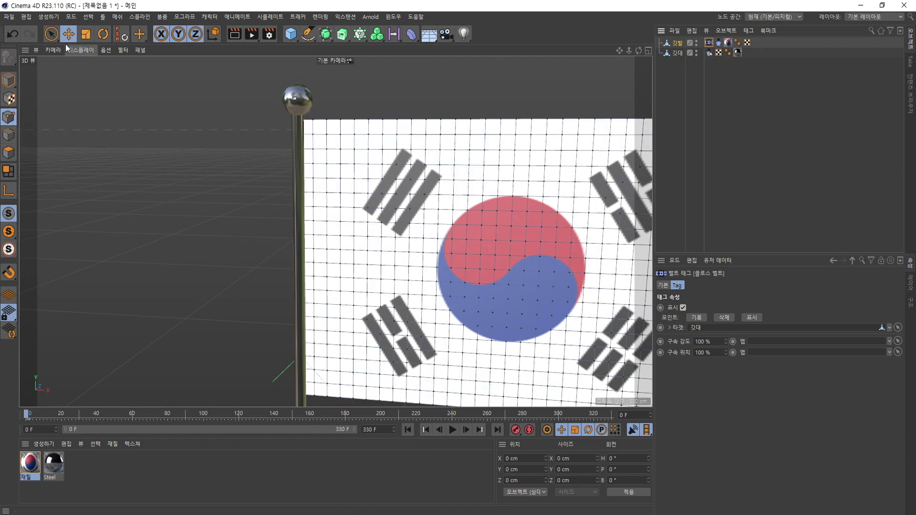
left_click(51, 34)
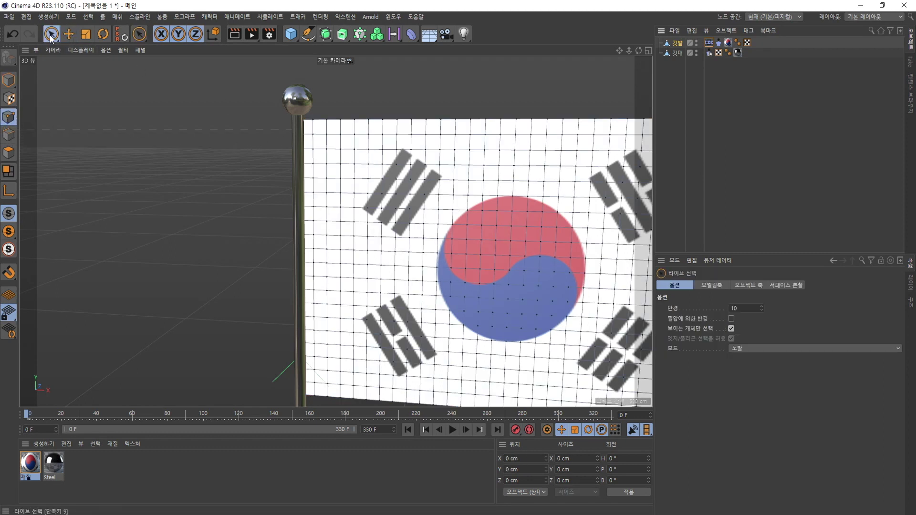
left_click(300, 120)
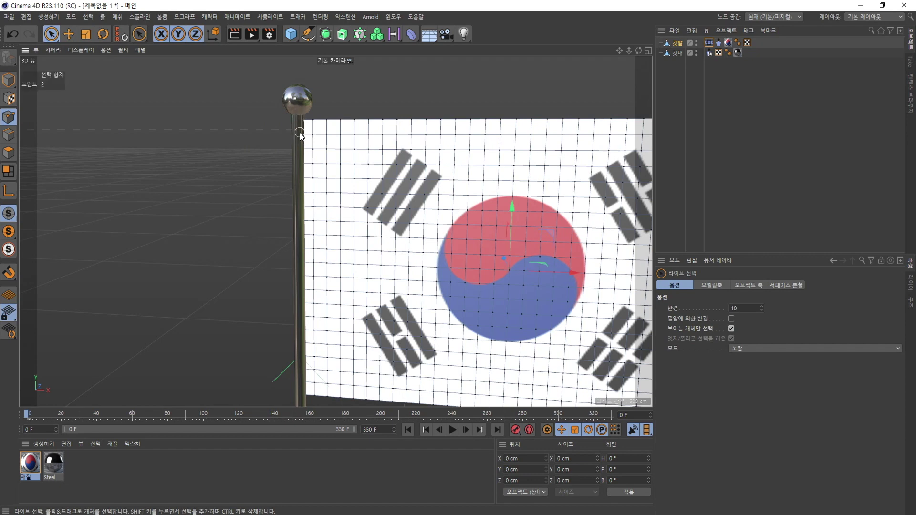
left_click_drag(305, 174, 302, 403)
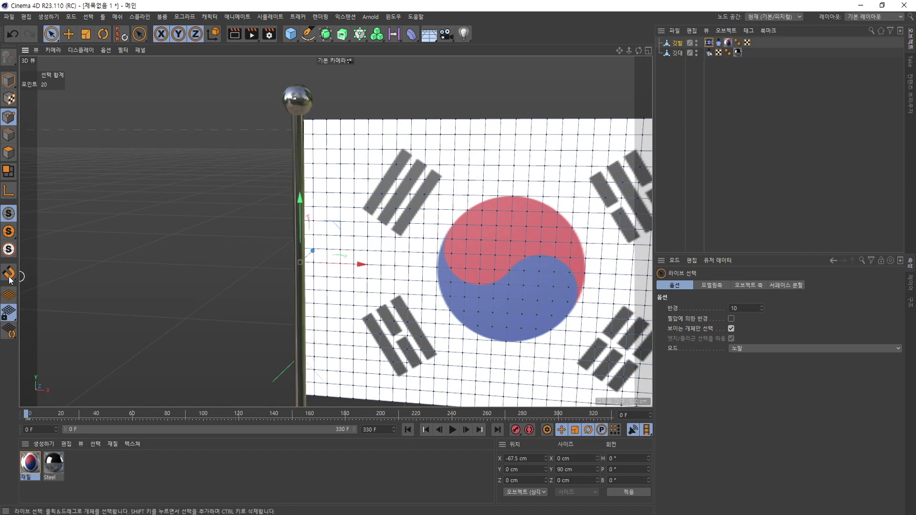
left_click(9, 234)
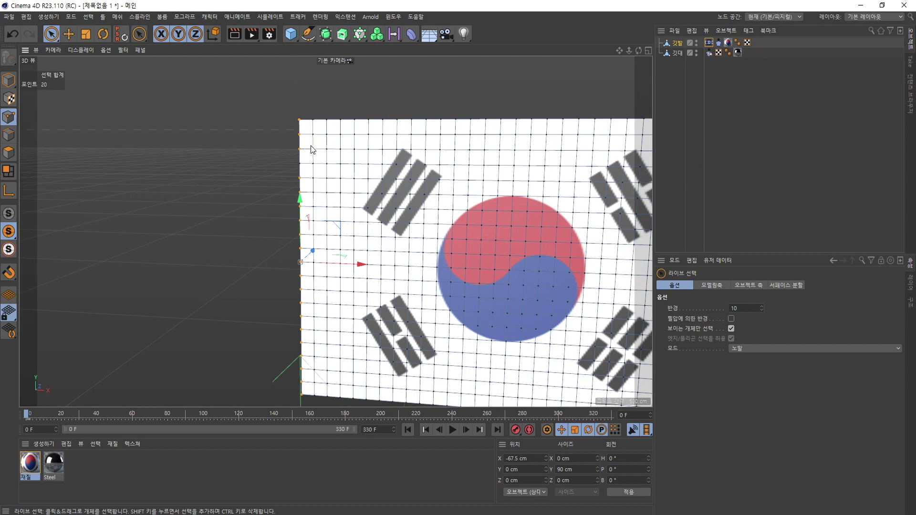
left_click_drag(299, 120, 303, 403)
left_click(709, 43)
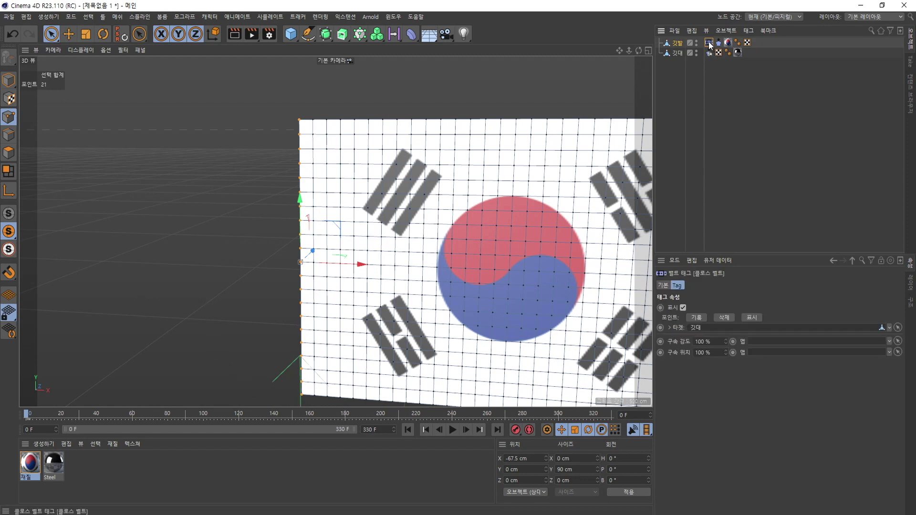
left_click(699, 318)
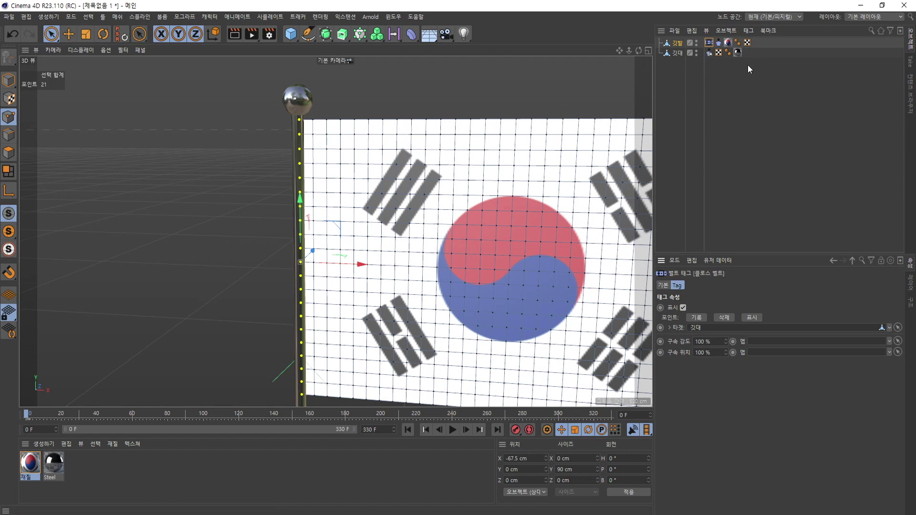
Add a Cloth Surface generator and nest the 깃발 flag object inside it.
left_click(679, 44)
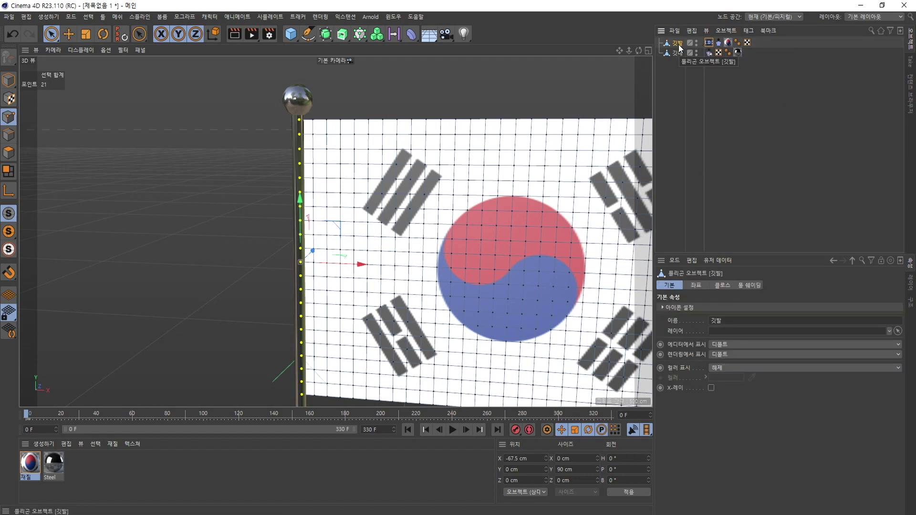
left_click(326, 34)
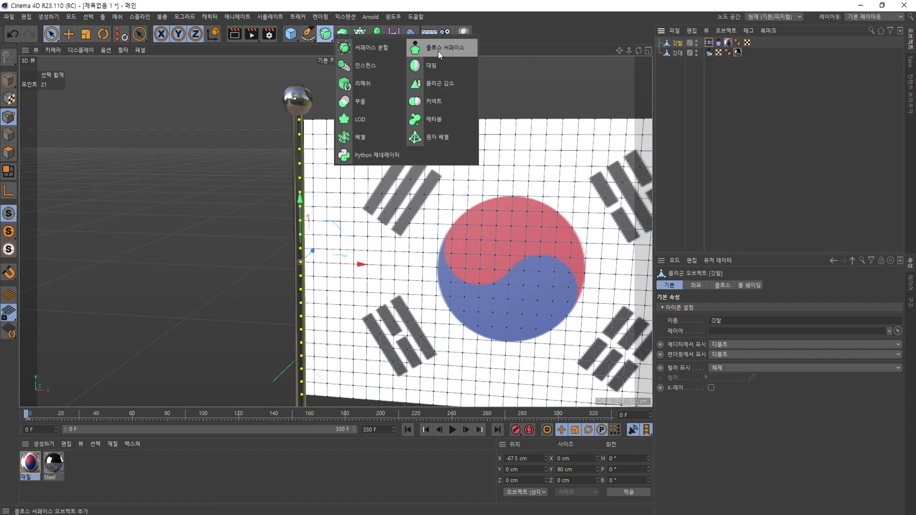
left_click(438, 51)
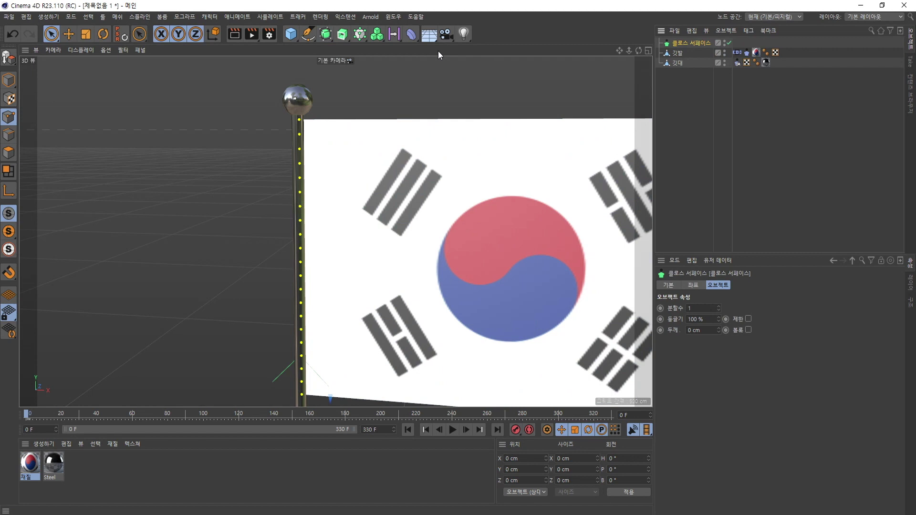
left_click_drag(682, 45, 683, 43)
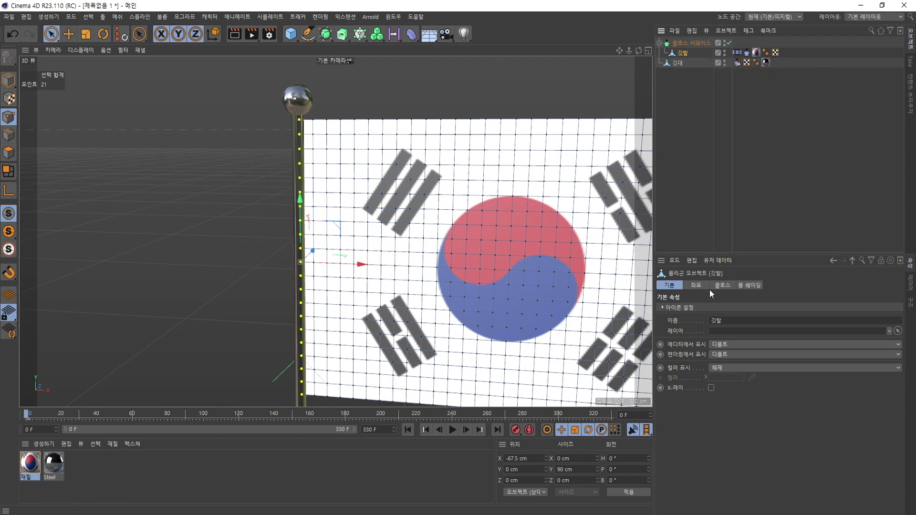
Set the Cloth Surface's subdivisions to 2 and its thickness to 1 cm.
left_click(691, 42)
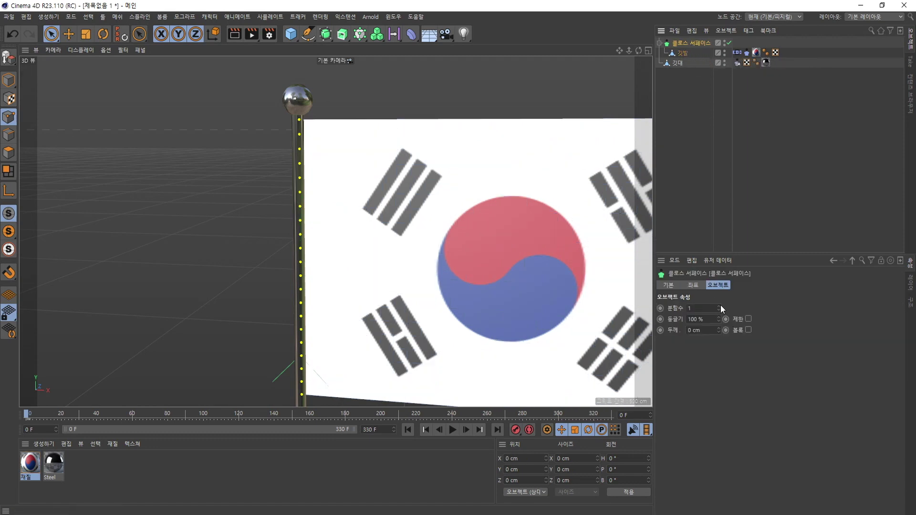
left_click(718, 306)
left_click(719, 327)
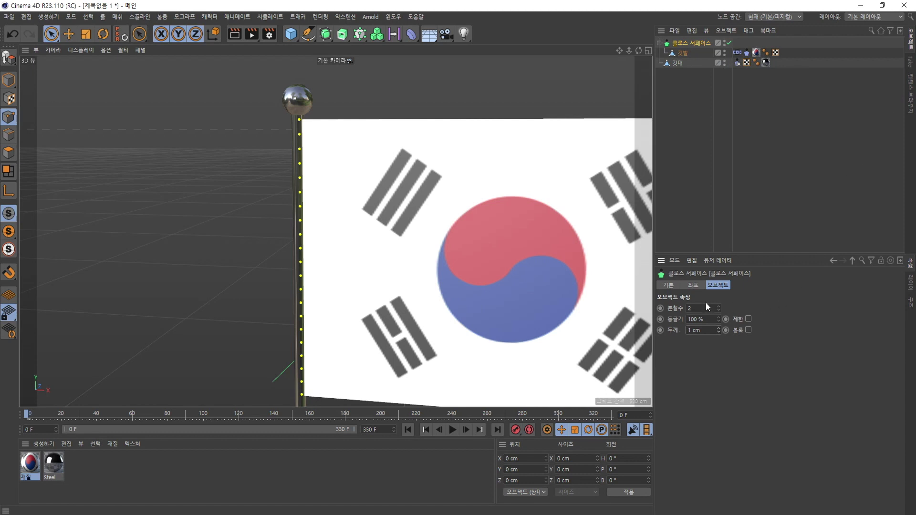
Play the simulation and set the Cloth Surface's thickness to 0.1 cm.
left_click(452, 430)
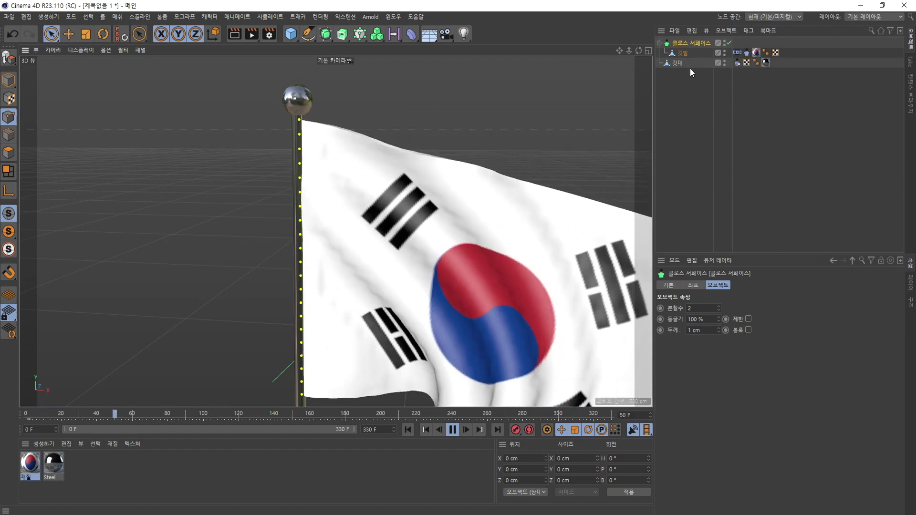
double_click(697, 330)
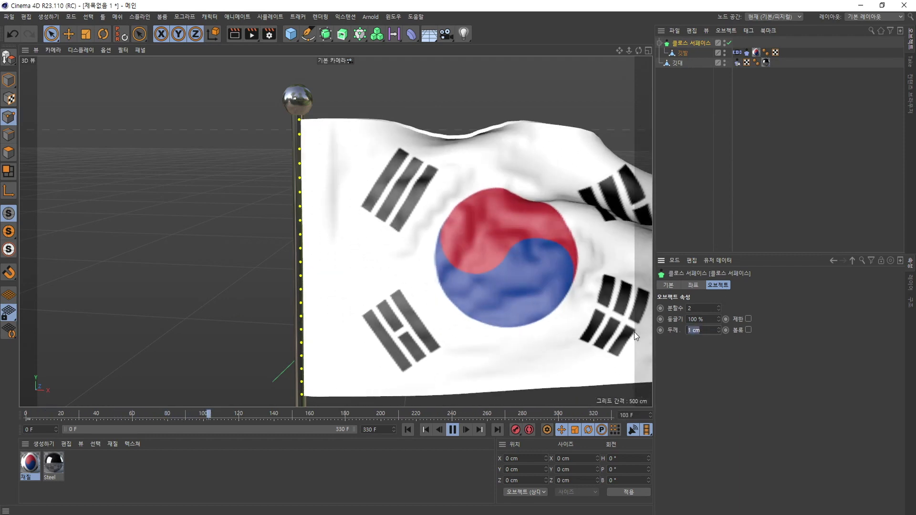
type("0.1")
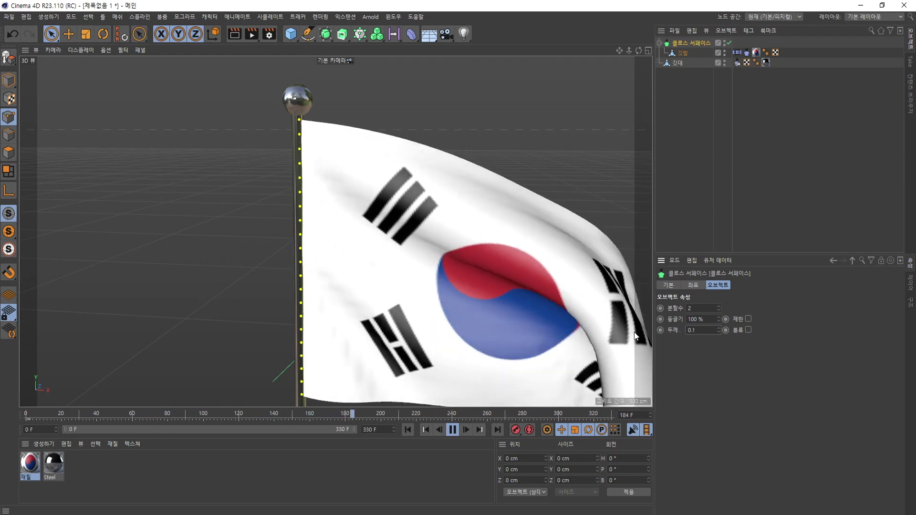
key("Return")
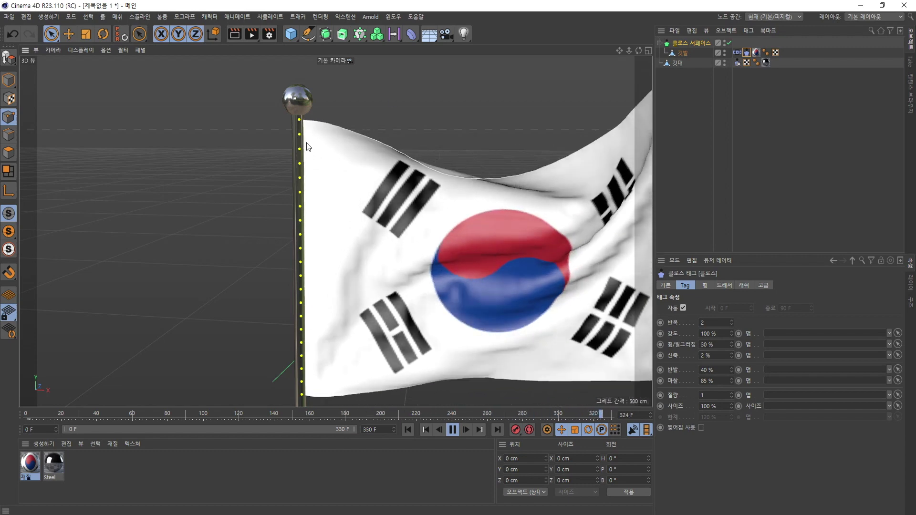
Add a Vibrate tag to the pole object 깃대 and enable its rotation vibration.
scroll(354, 261, "down", 10)
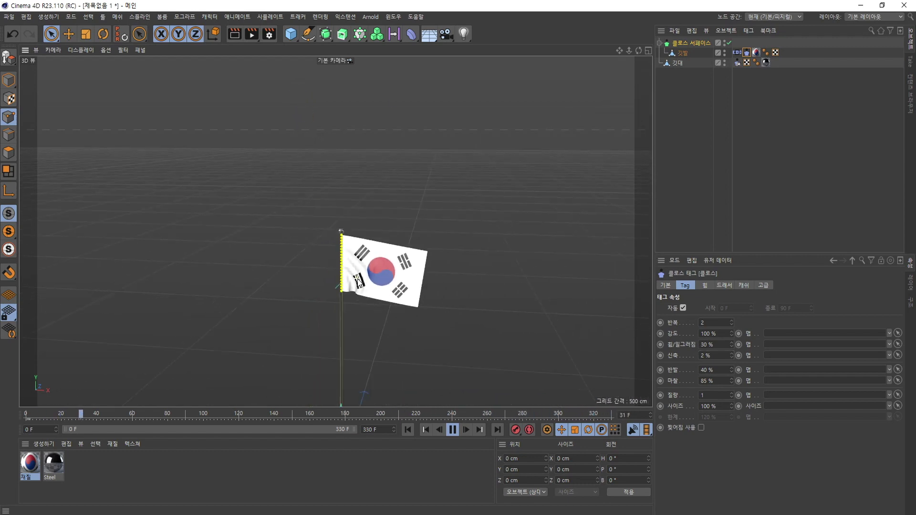
scroll(379, 362, "up", 10)
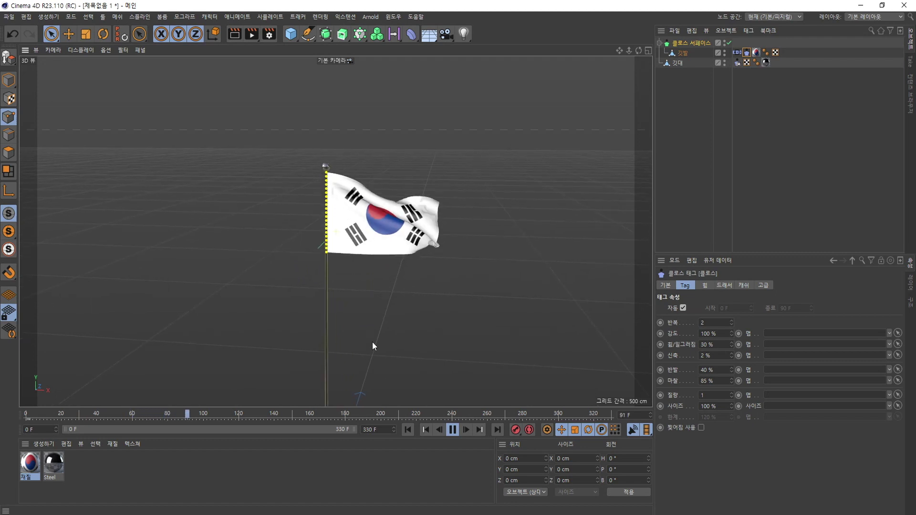
scroll(352, 280, "up", 2)
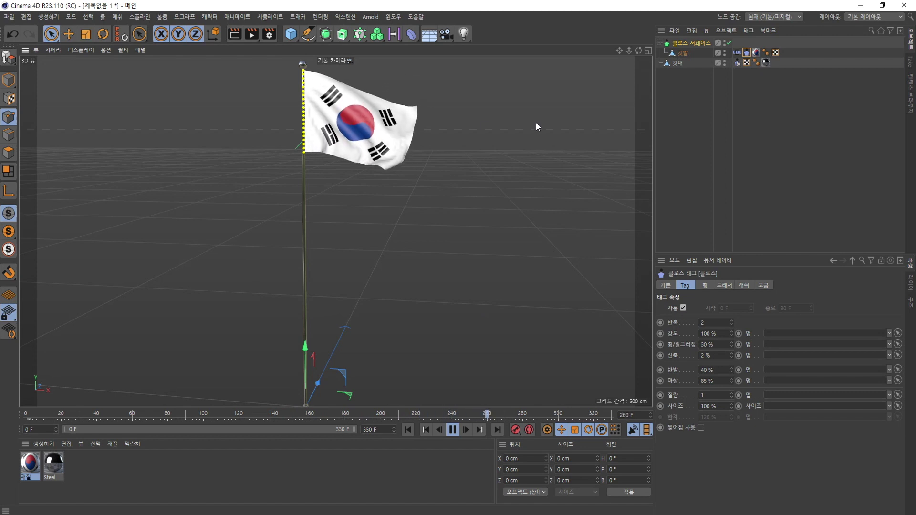
left_click(680, 64)
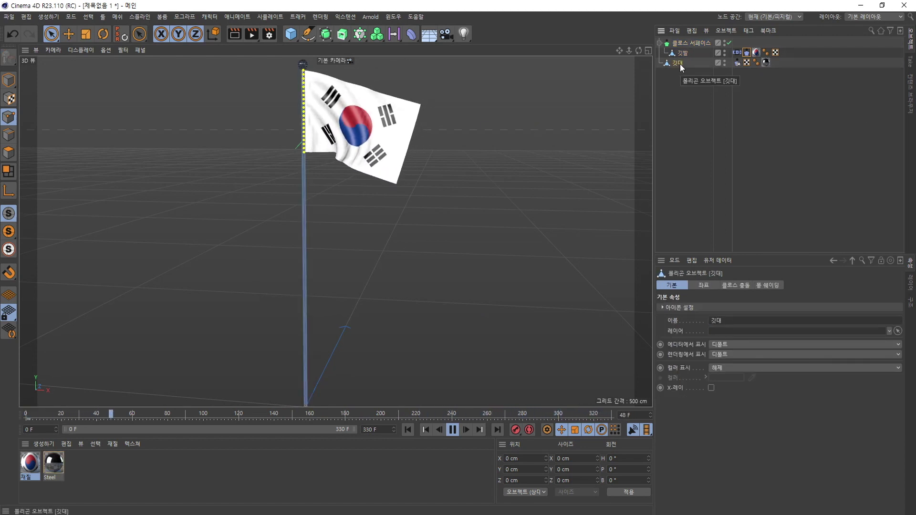
right_click(680, 64)
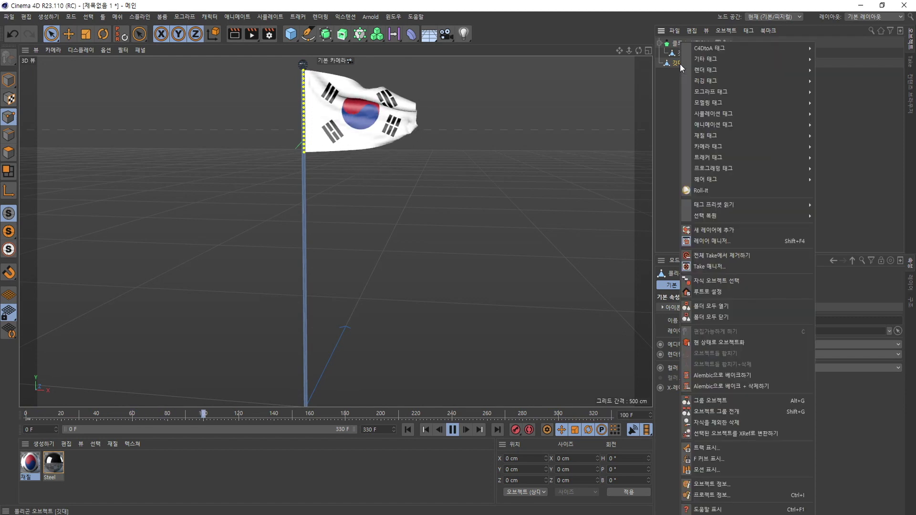
mouse_move(727, 115)
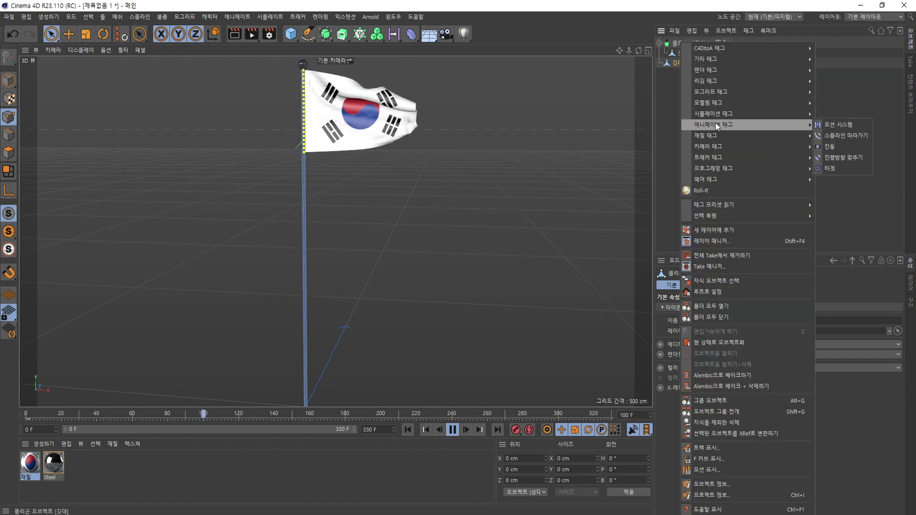
left_click(829, 149)
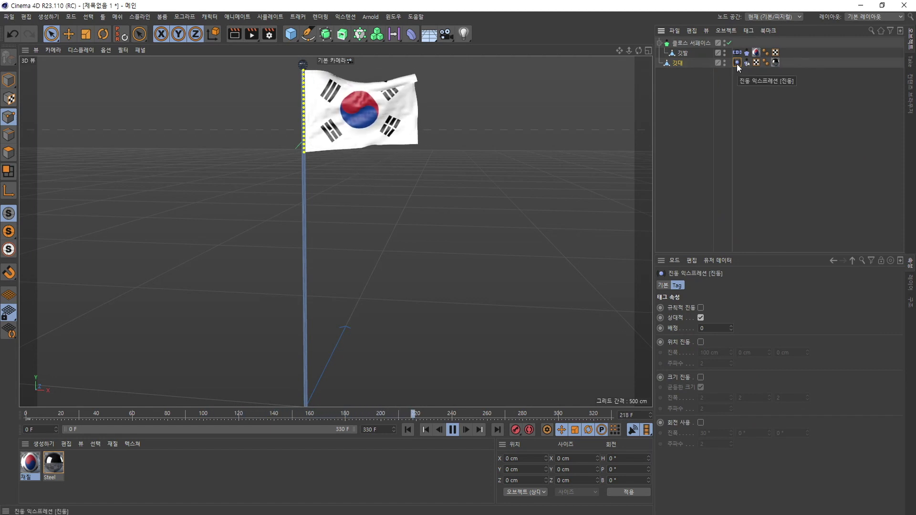
left_click(700, 423)
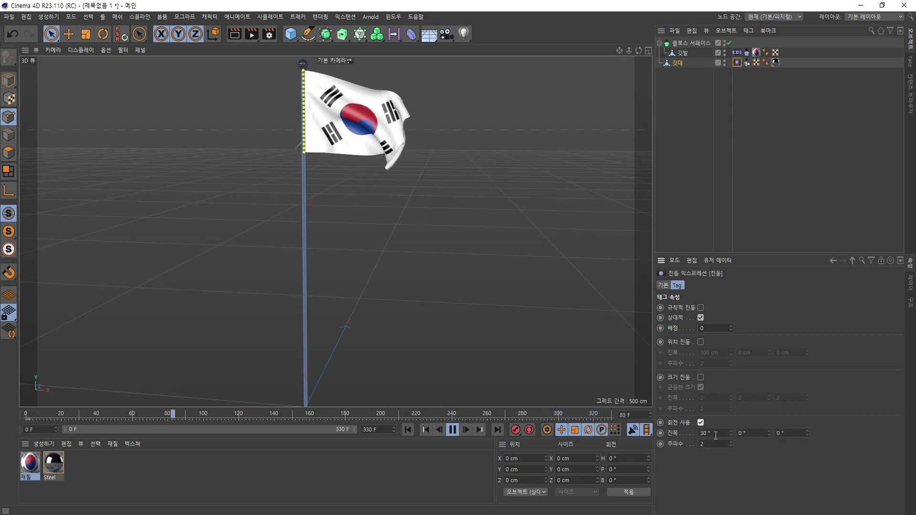
Set the Vibrate tag's rotation amplitudes to 0°, 2° and 2°, and its rotation frequency to 1.2.
left_click(714, 434)
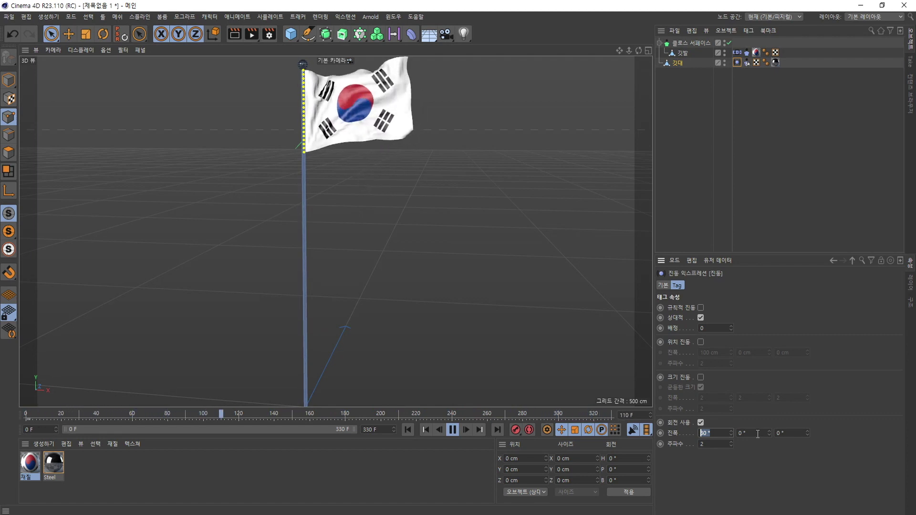
type("0")
key("Tab")
type("2")
key("Tab")
type("2")
key("Tab")
type("1")
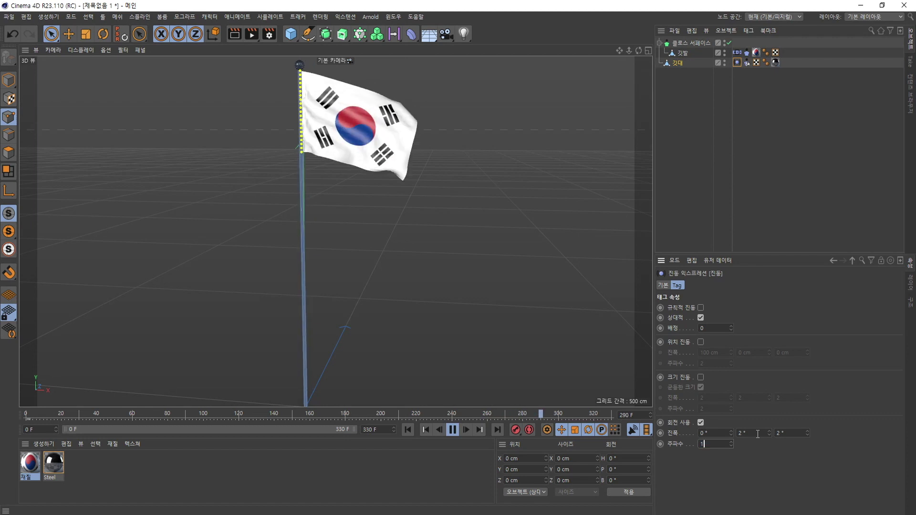
type(".2")
key("Return")
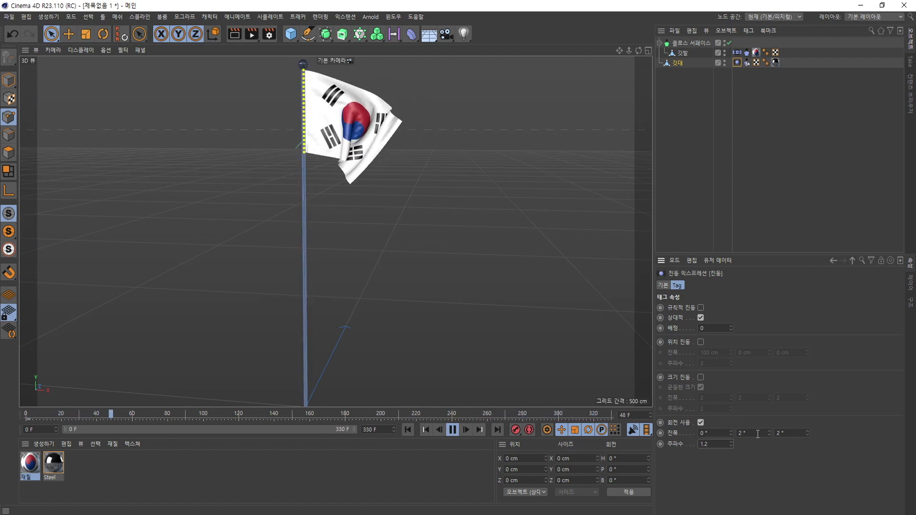
Set the second and third rotation amplitudes of the pole's Vibrate tag to 1° each.
left_click(751, 432)
type("1")
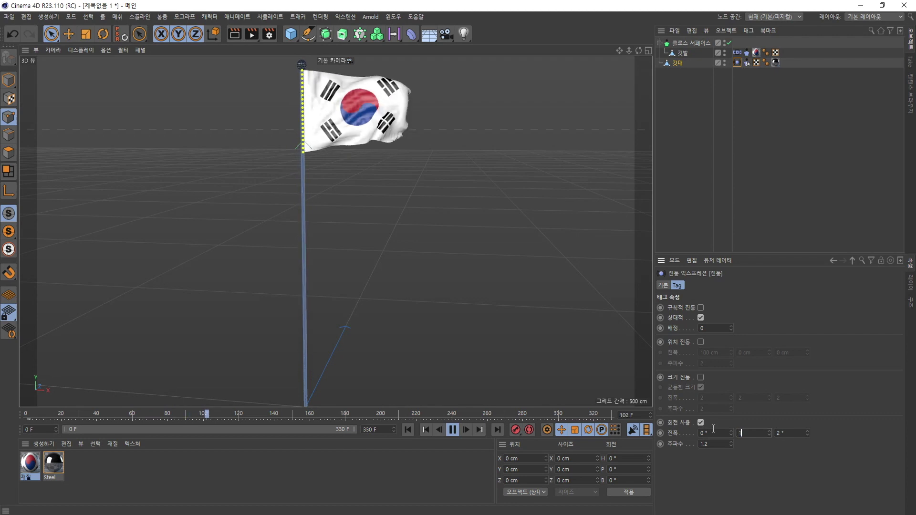
key("Tab")
type("1")
key("Return")
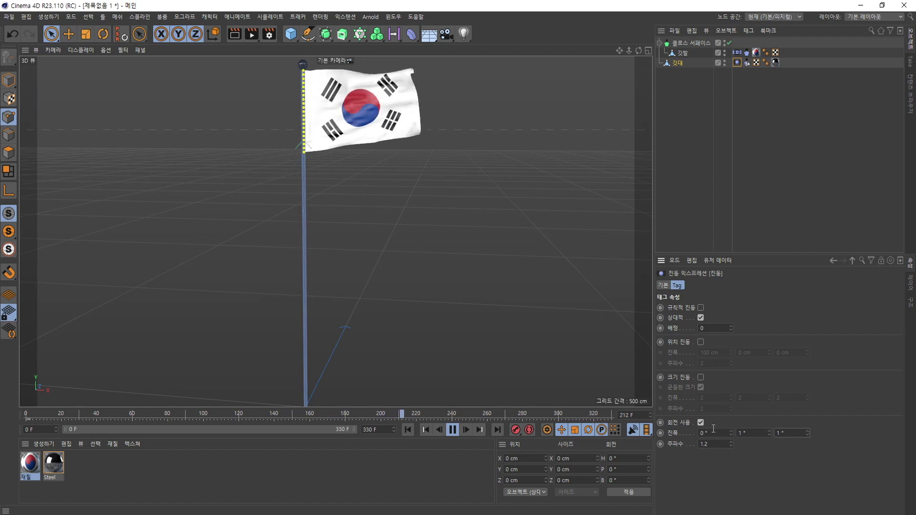
Stop the playback, return to frame 0, and render the flag in the Picture Viewer as a test.
left_click(453, 429)
left_click(408, 429)
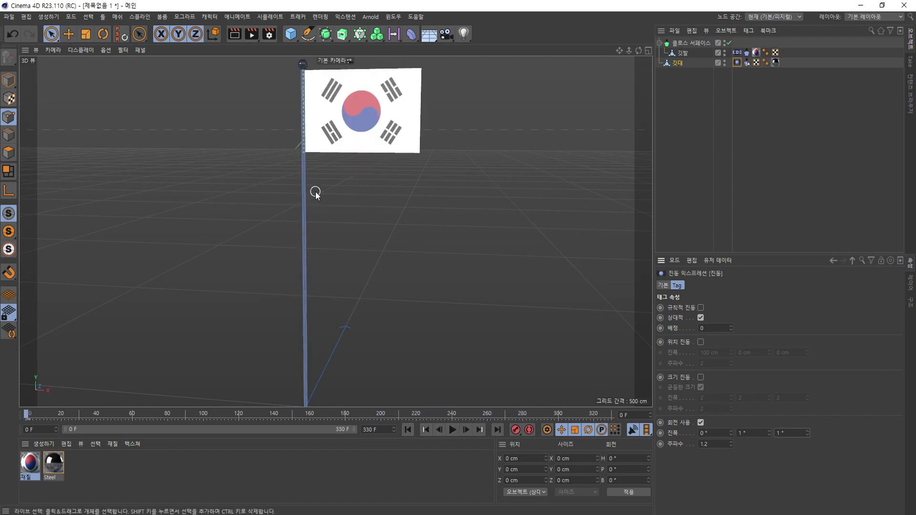
left_click(253, 36)
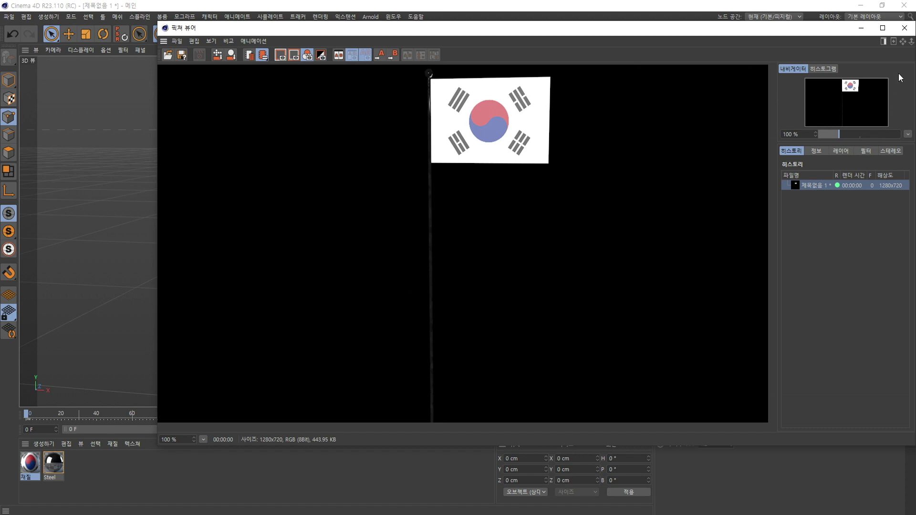
left_click(903, 32)
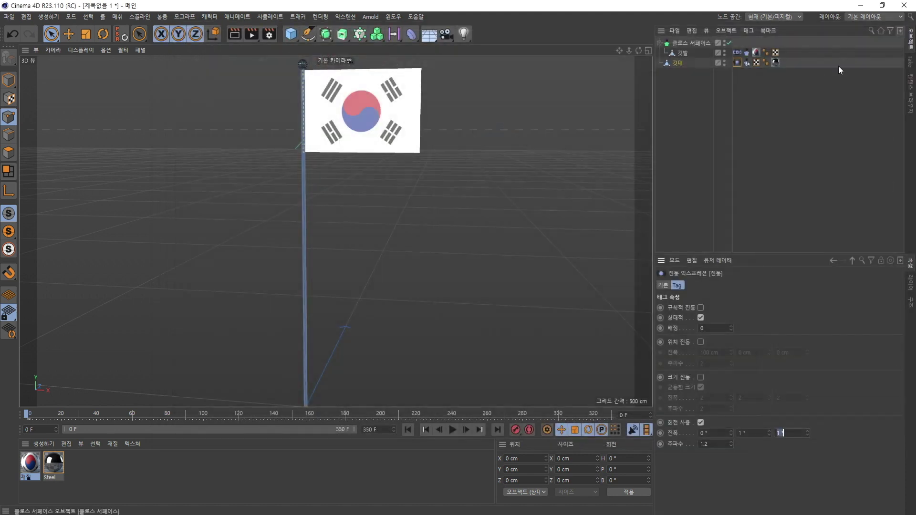
Add a Sky object to the scene and check it with a Picture Viewer render.
left_click(431, 35)
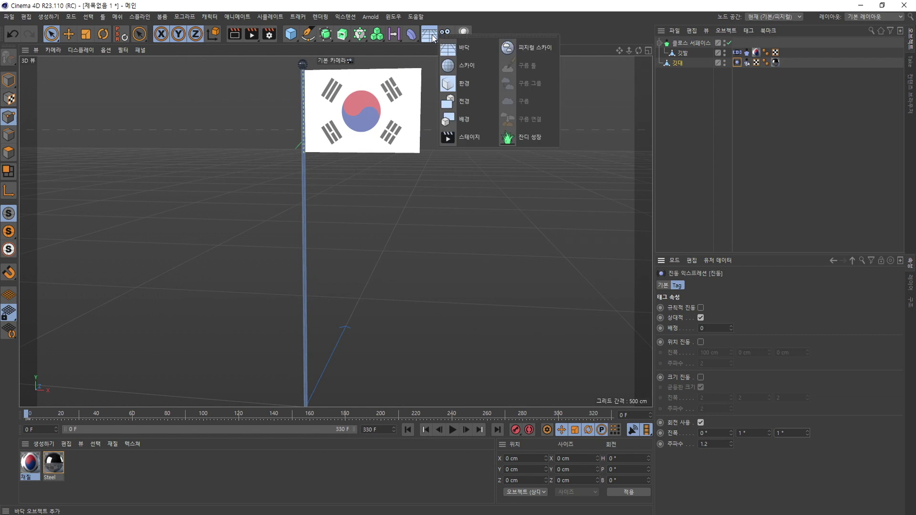
left_click(465, 68)
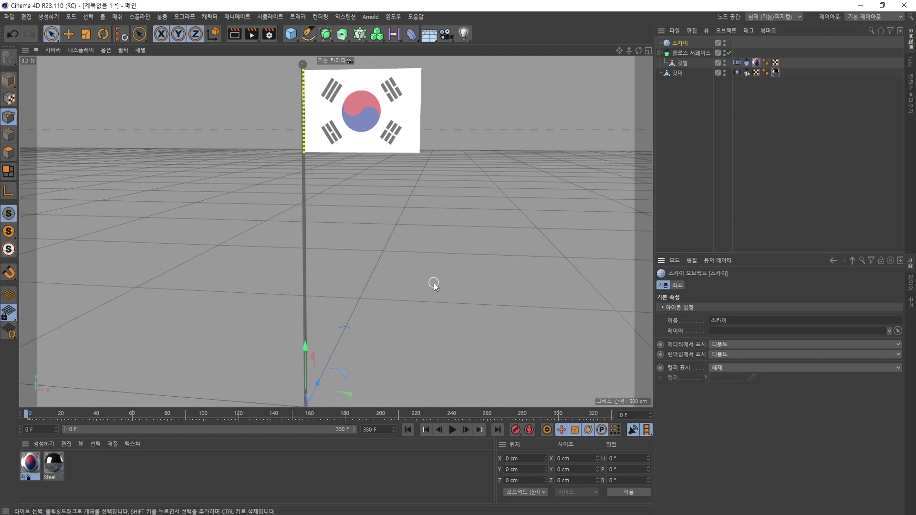
left_click(252, 33)
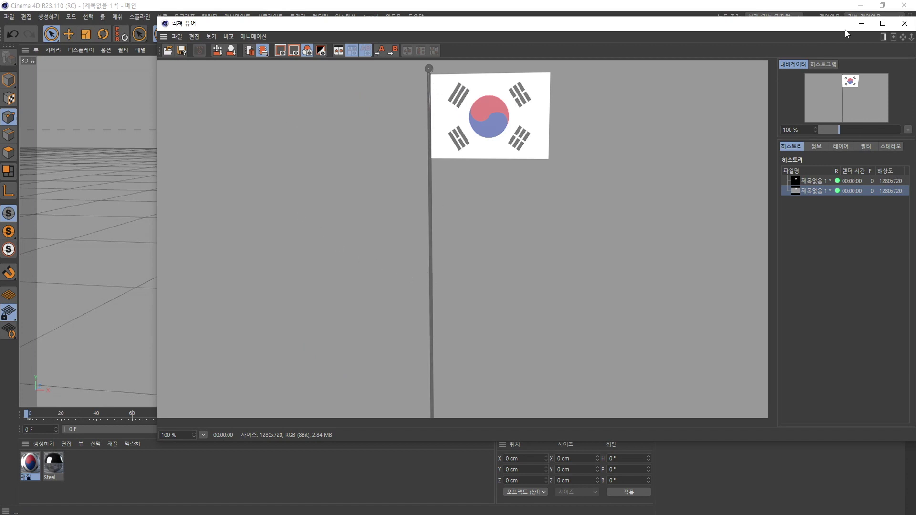
left_click(904, 25)
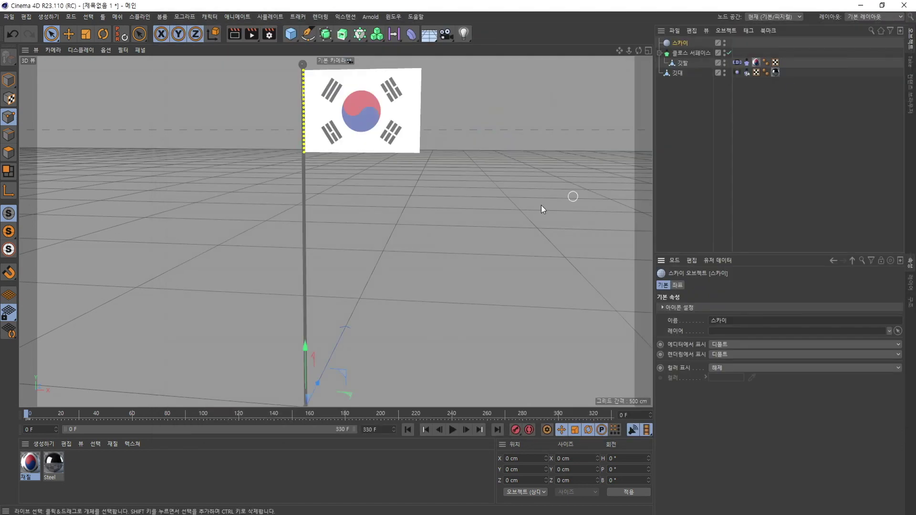
Create a material with clarens_midday_4k.exr as its color texture, without copying the image to the project, and apply it to the Sky object.
double_click(94, 468)
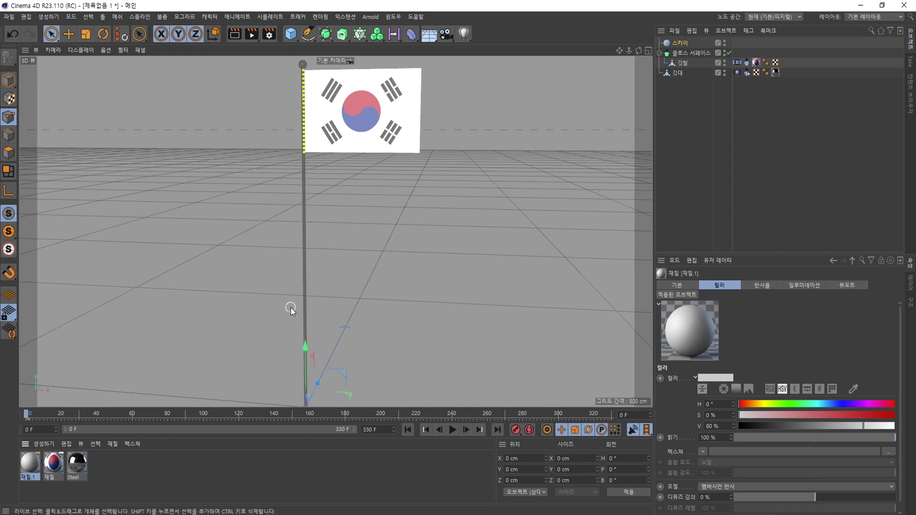
double_click(30, 465)
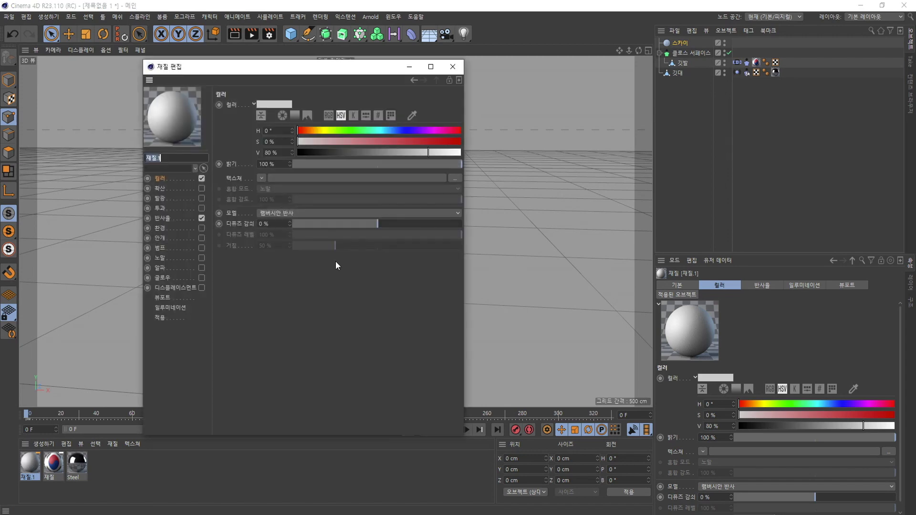
left_click(454, 178)
left_click(293, 189)
left_click(518, 328)
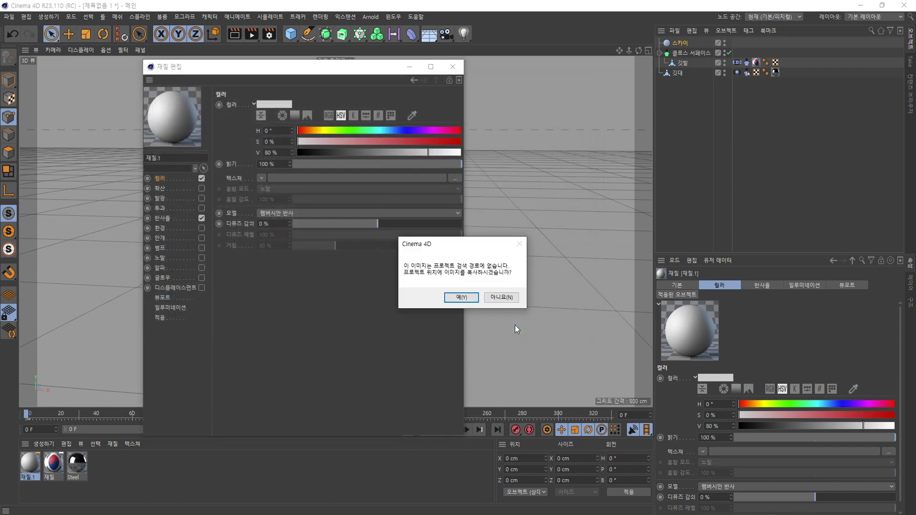
left_click(495, 297)
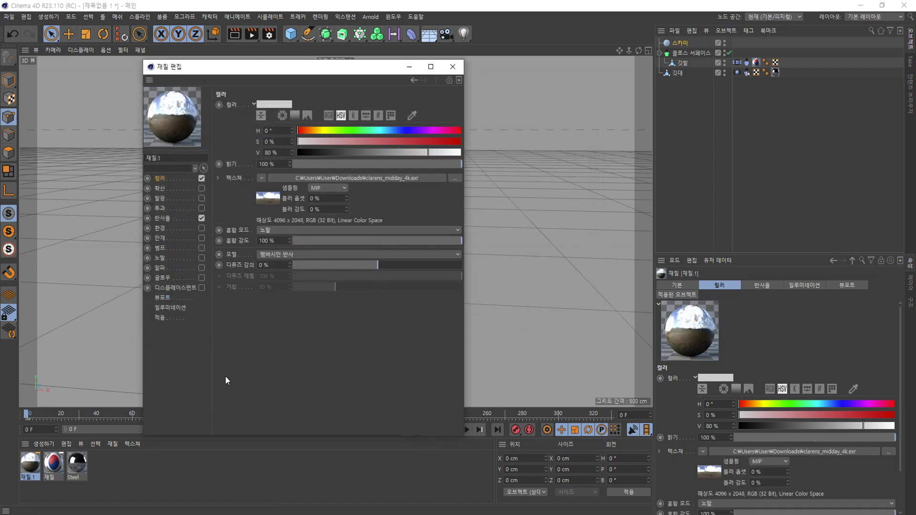
left_click(30, 467)
left_click_drag(30, 467, 681, 42)
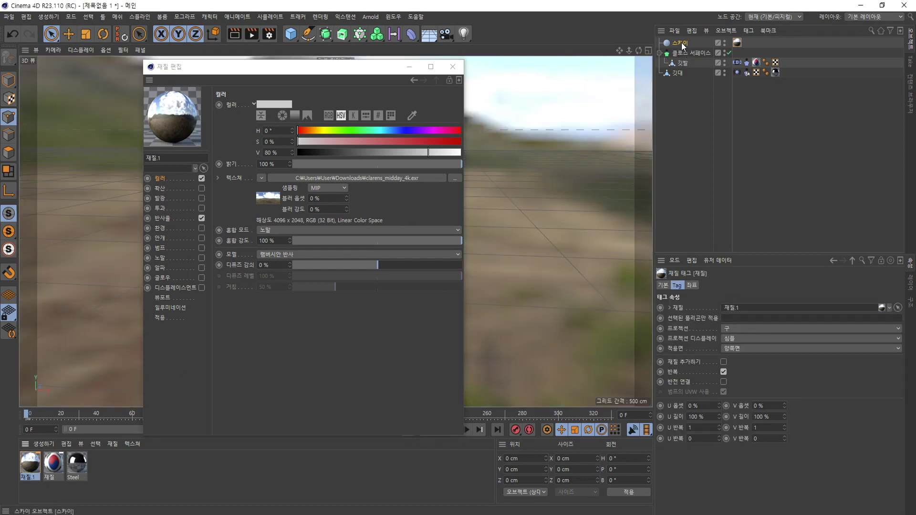
Close the material editor and check the textured sky behind the flag with a Picture Viewer render.
left_click(452, 67)
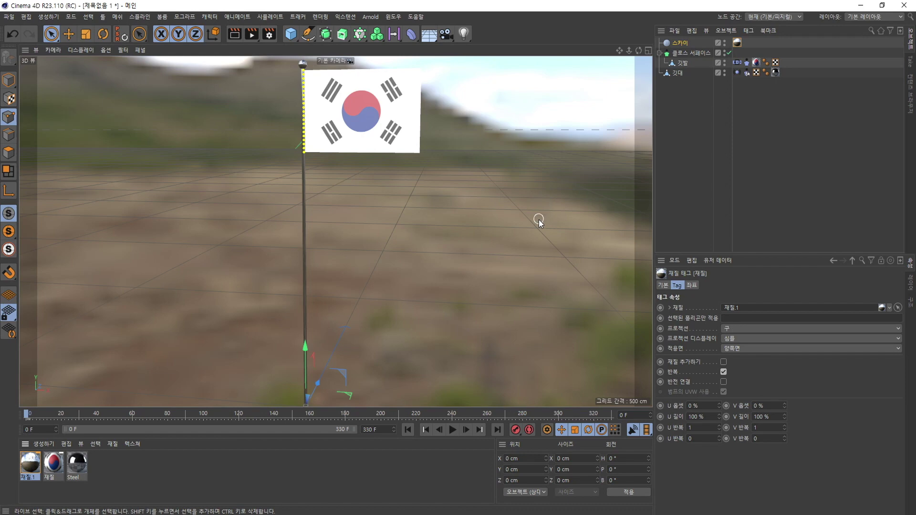
left_click(249, 34)
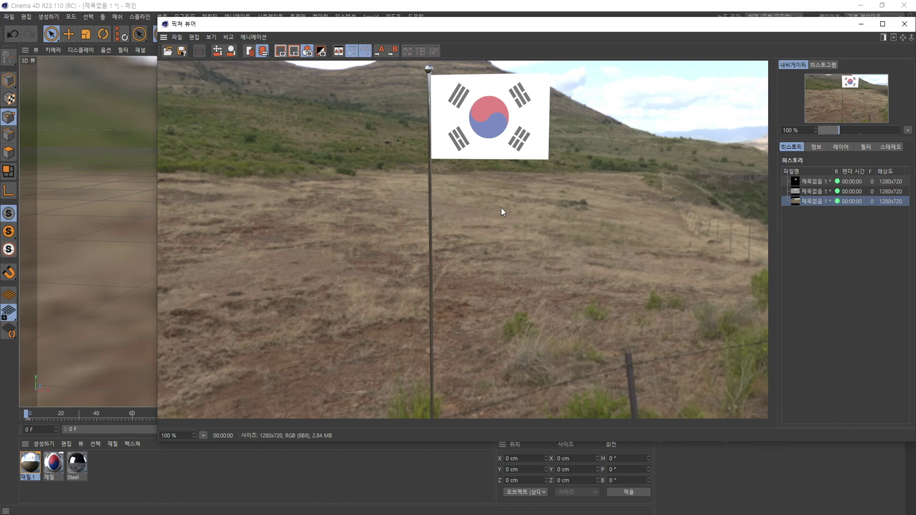
left_click(905, 24)
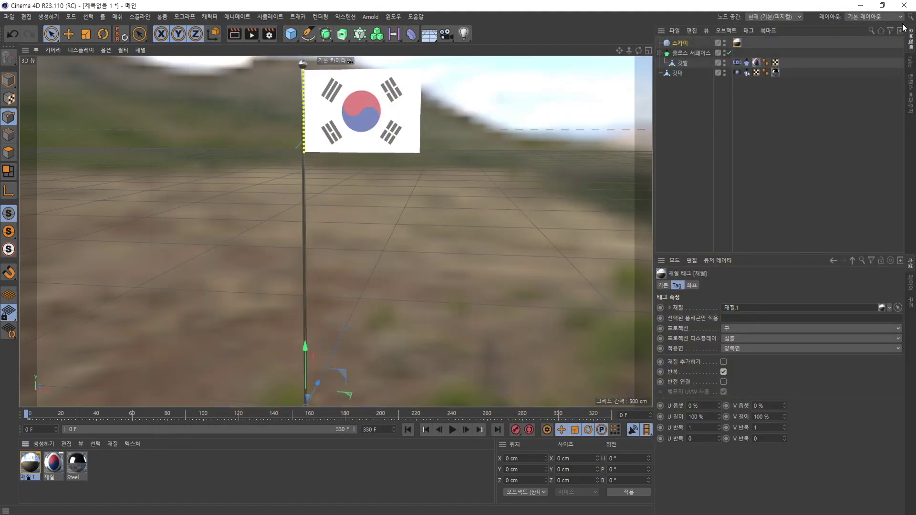
Add a Compositing render tag to the Sky object and turn off its visibility to the camera.
left_click(685, 44)
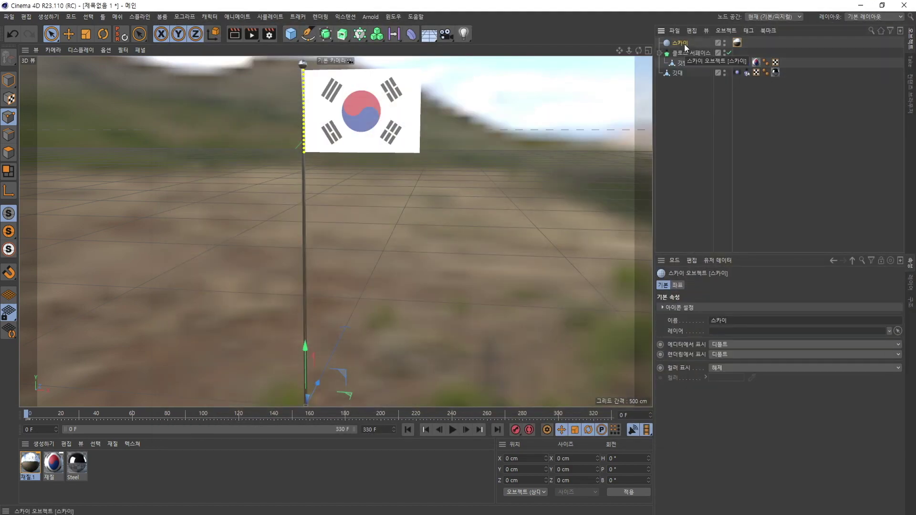
right_click(685, 44)
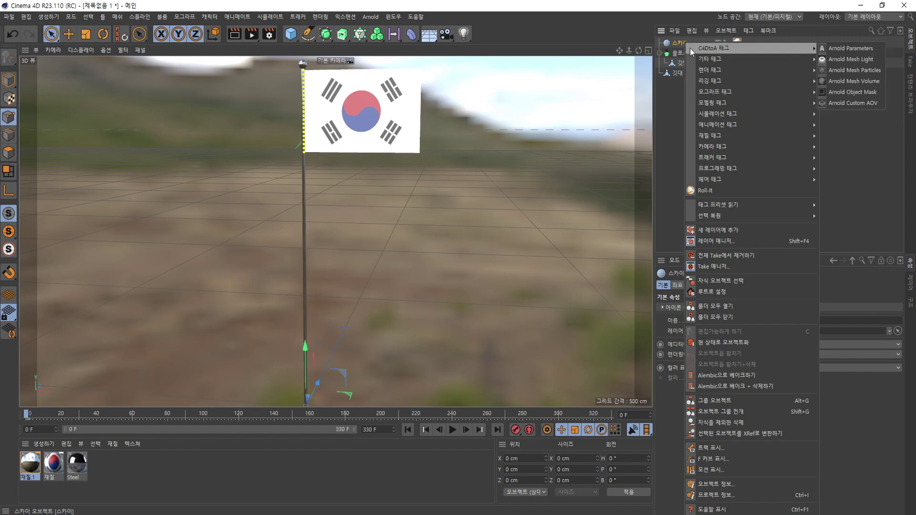
mouse_move(709, 73)
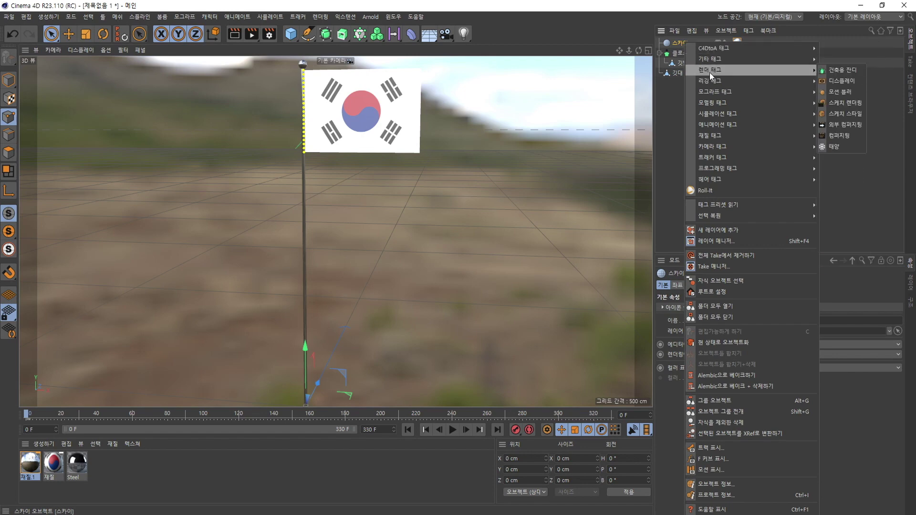
left_click(848, 136)
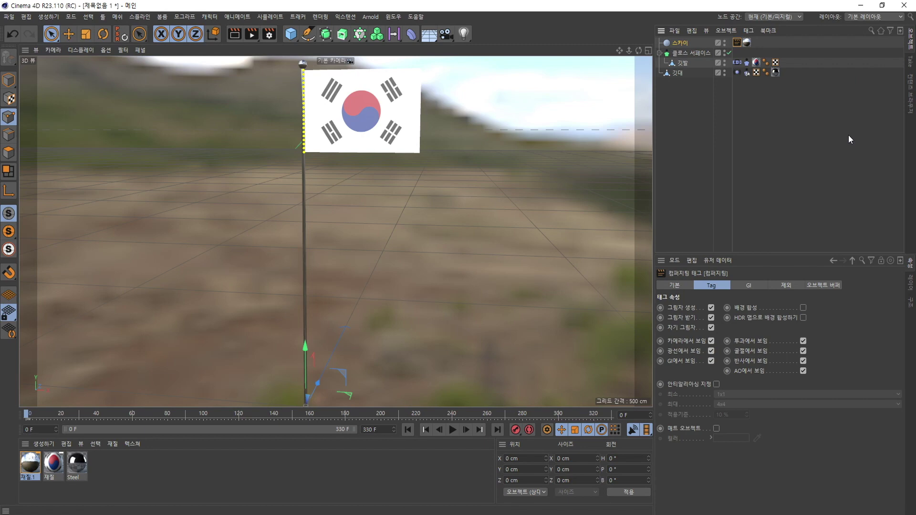
left_click(711, 342)
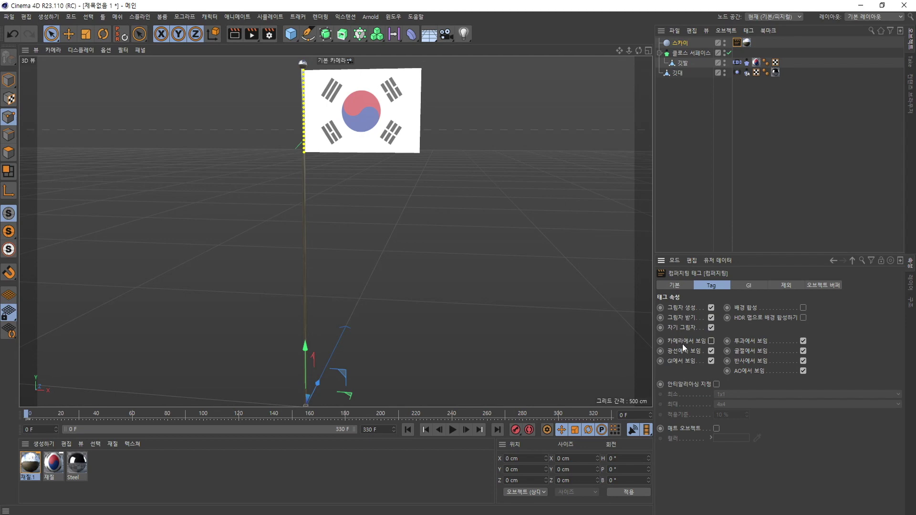
Render the flag in the Picture Viewer and examine the pole's reflections and the background up close.
left_click(253, 33)
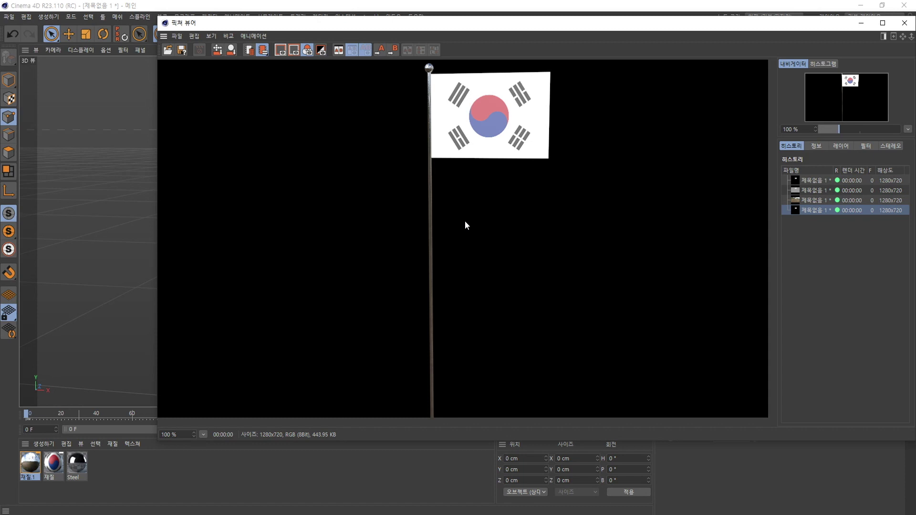
scroll(435, 90, "up", 5)
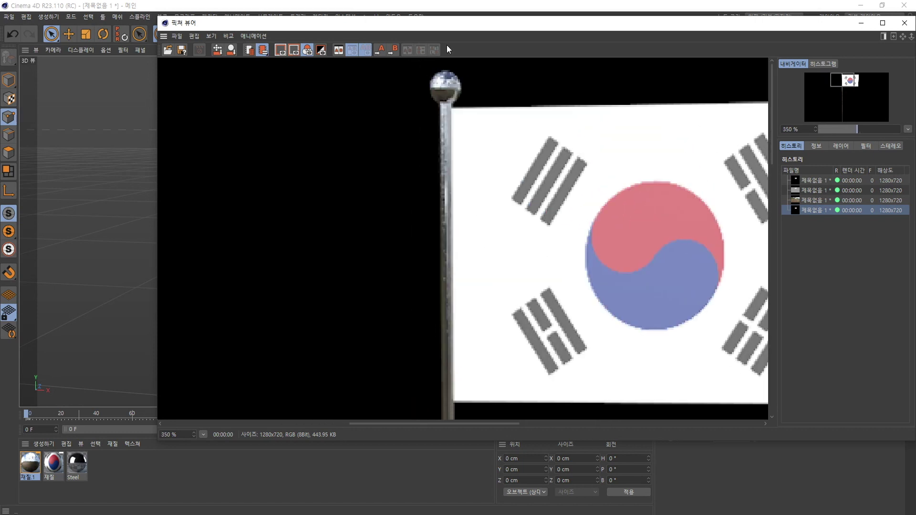
left_click_drag(445, 217, 471, 179)
scroll(471, 179, "down", 5)
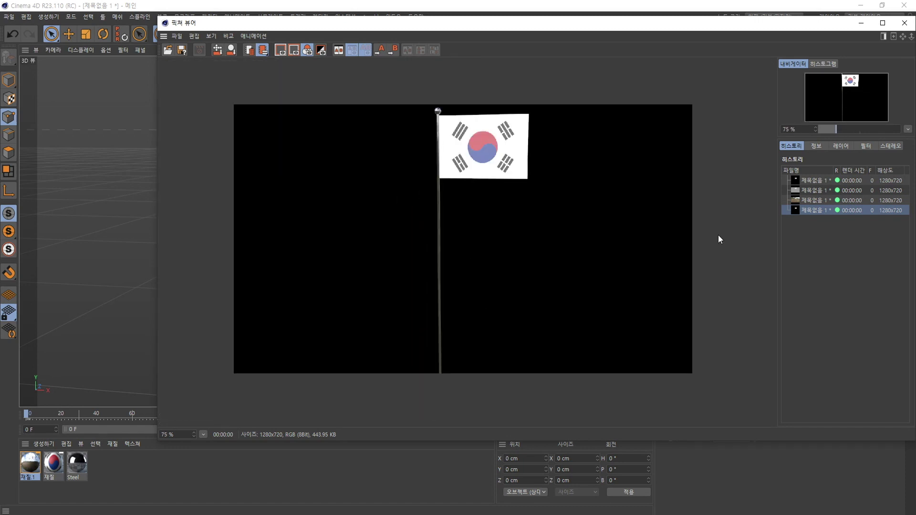
Delete all test renders from the Picture Viewer history without saving them and close the viewer.
left_click_drag(842, 241, 803, 164)
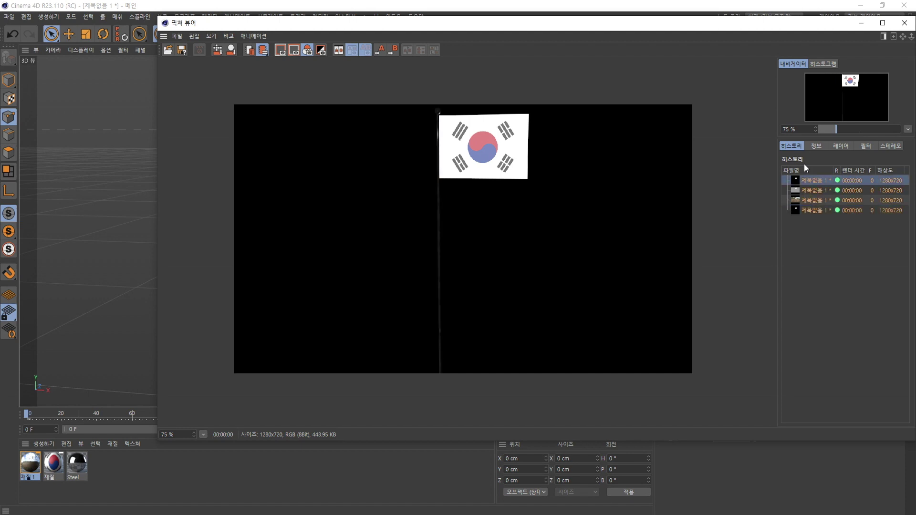
key("Delete")
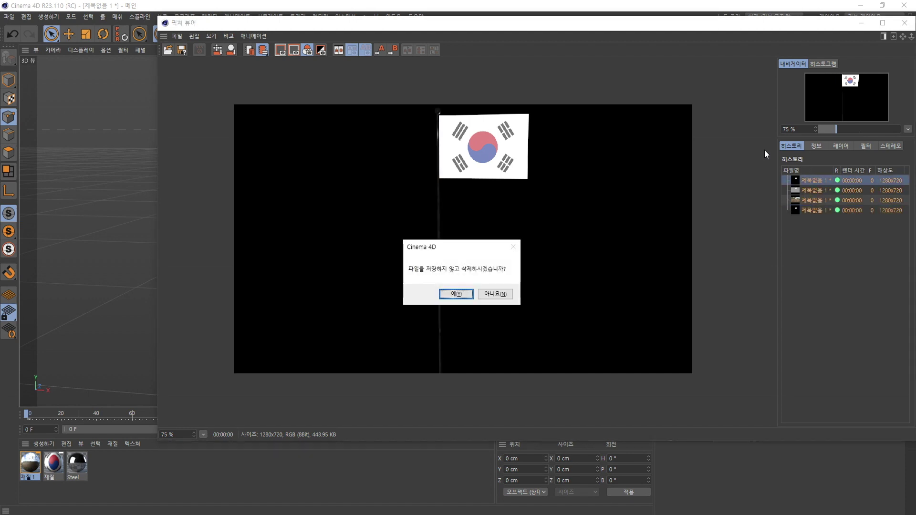
left_click(463, 294)
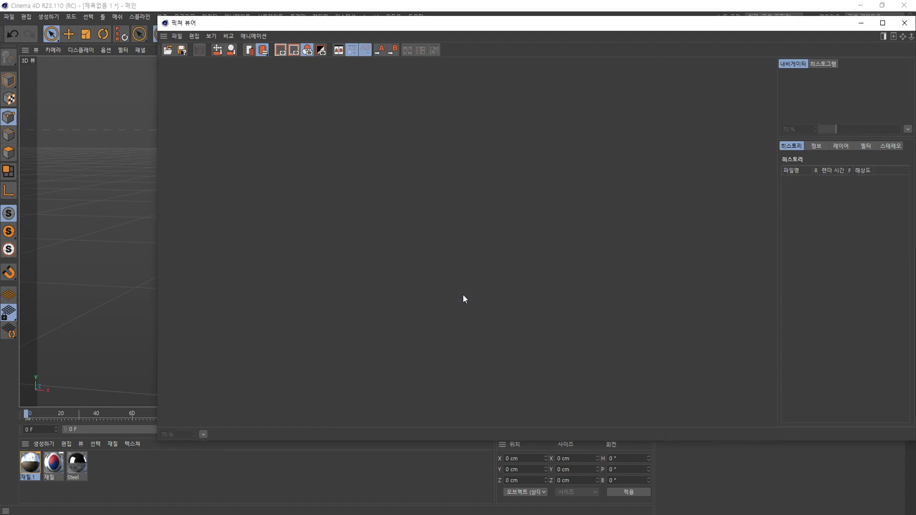
left_click(904, 23)
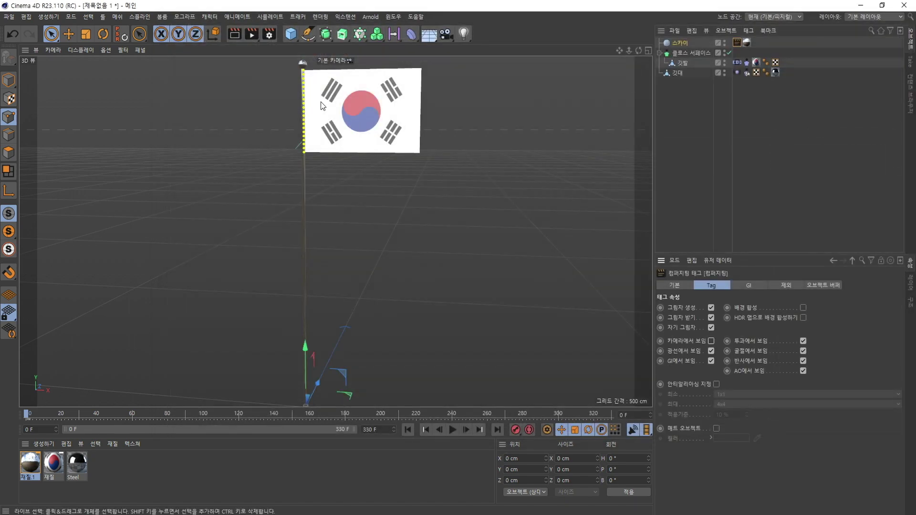
Set the frame range in the render settings' output options to all frames.
left_click(270, 34)
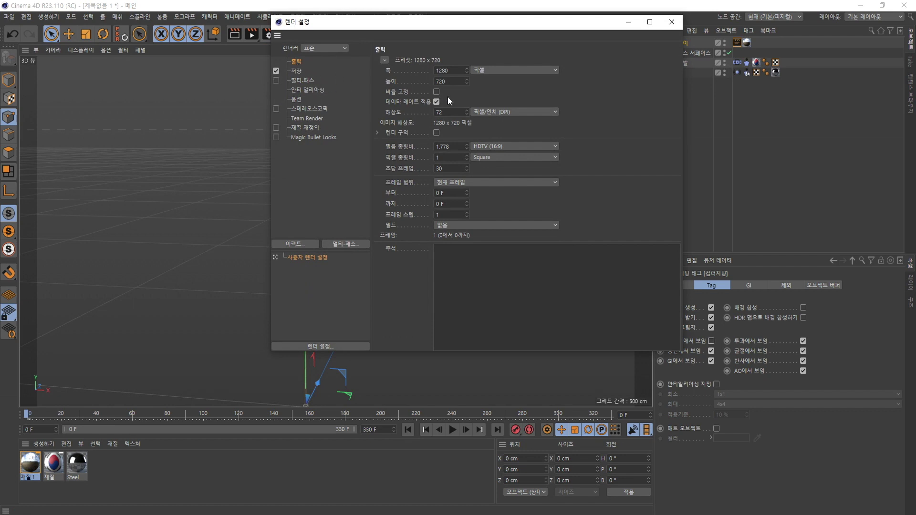
left_click(436, 70)
left_click(484, 183)
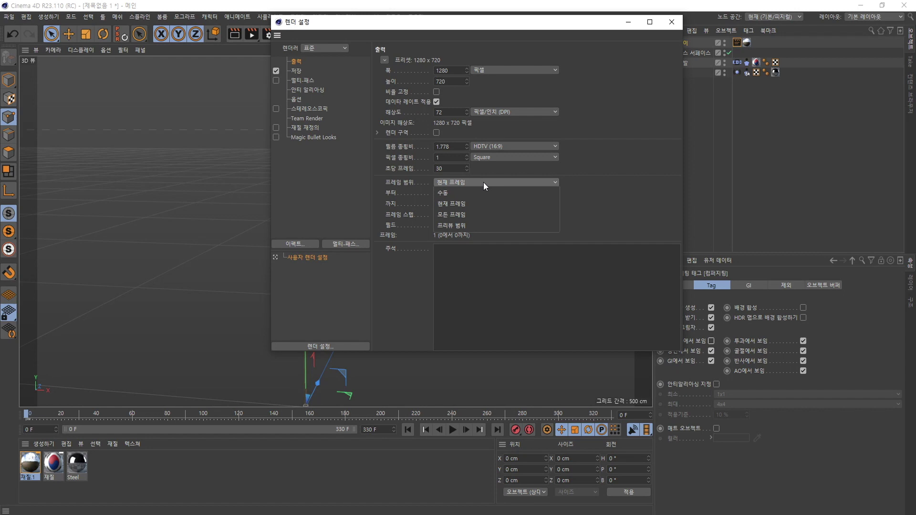
left_click(465, 219)
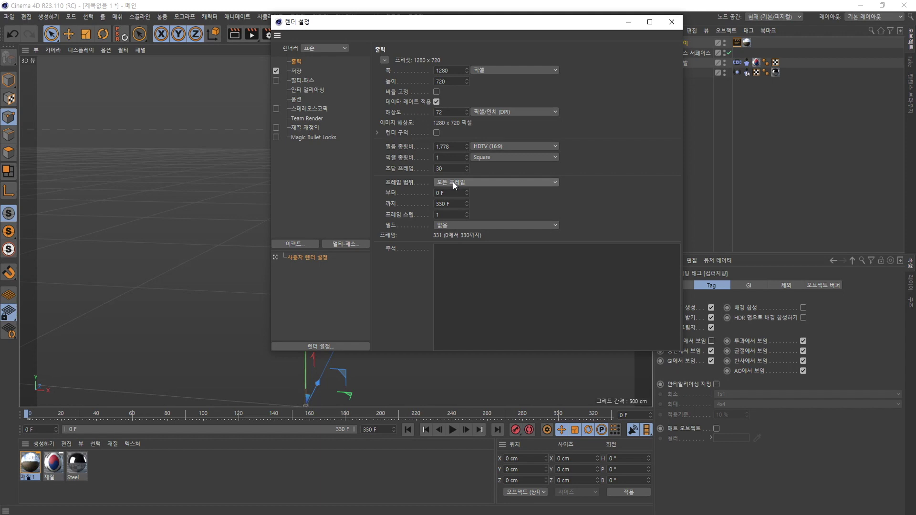
Set the render save format to PNG with alpha channel and straight alpha enabled.
left_click(298, 72)
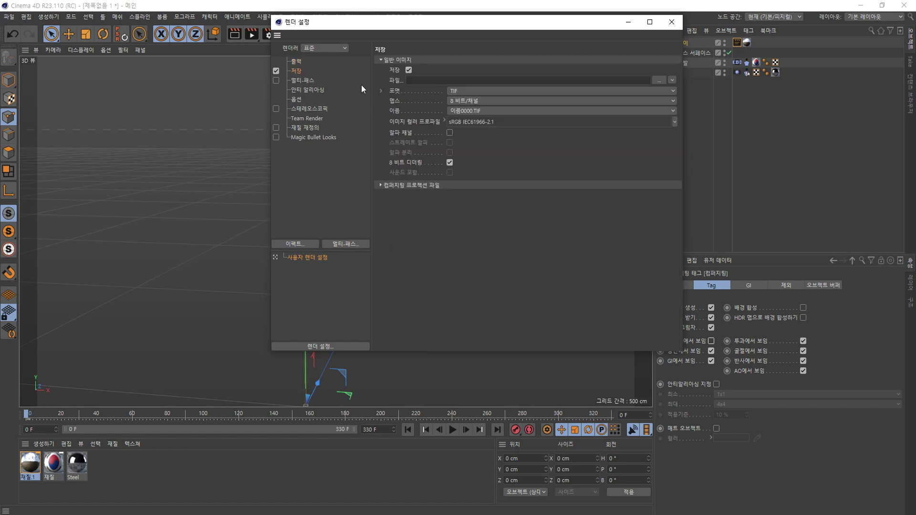
left_click(462, 90)
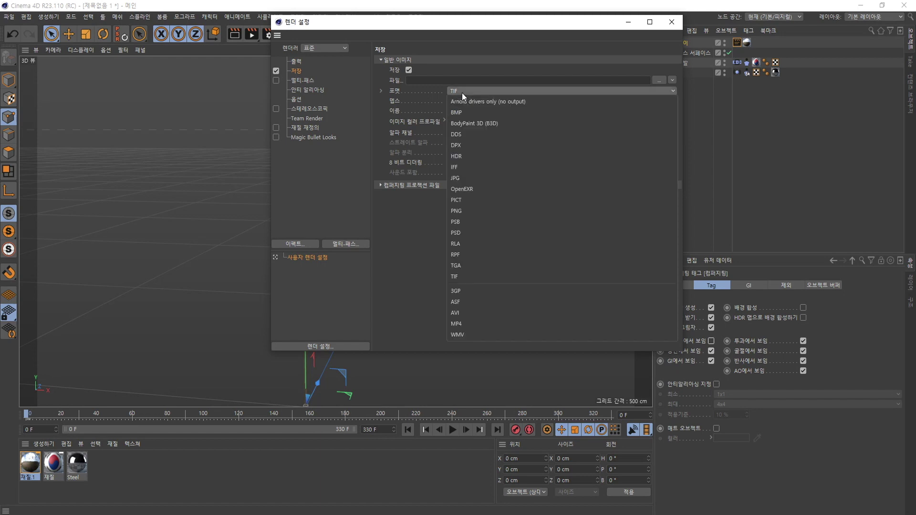
left_click(473, 211)
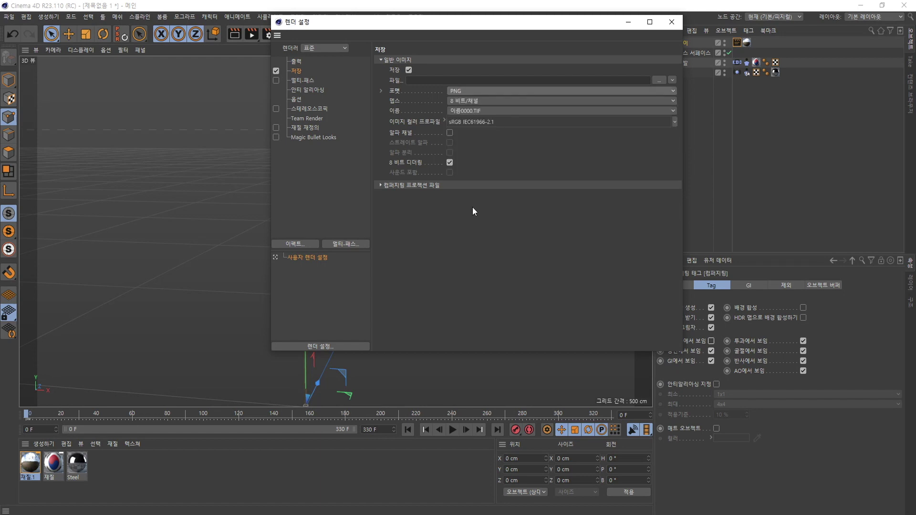
left_click(448, 132)
left_click(451, 142)
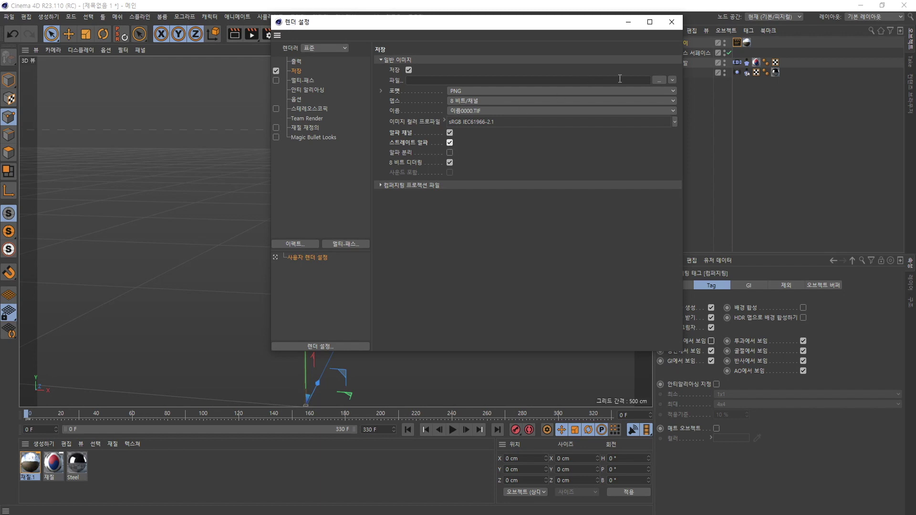
Start choosing the render output file, create a folder named 태극기 on the desktop and open it.
left_click(659, 80)
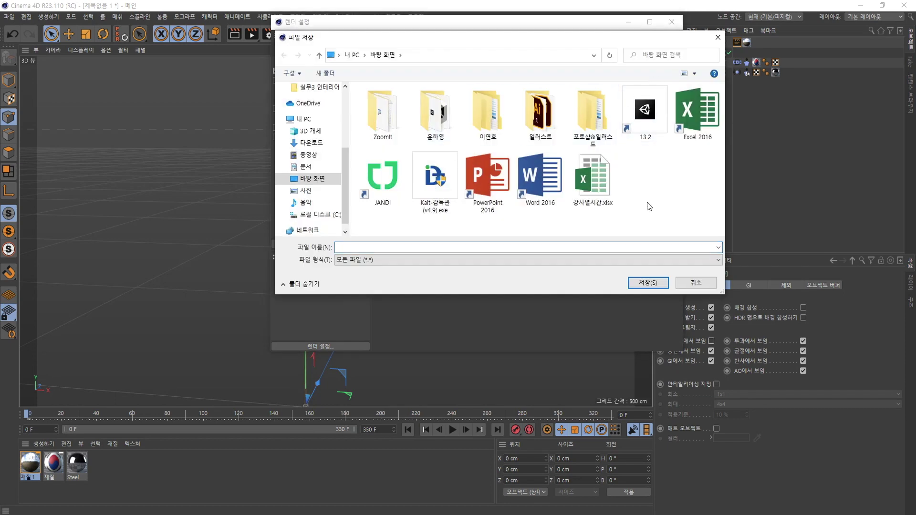
left_click(326, 73)
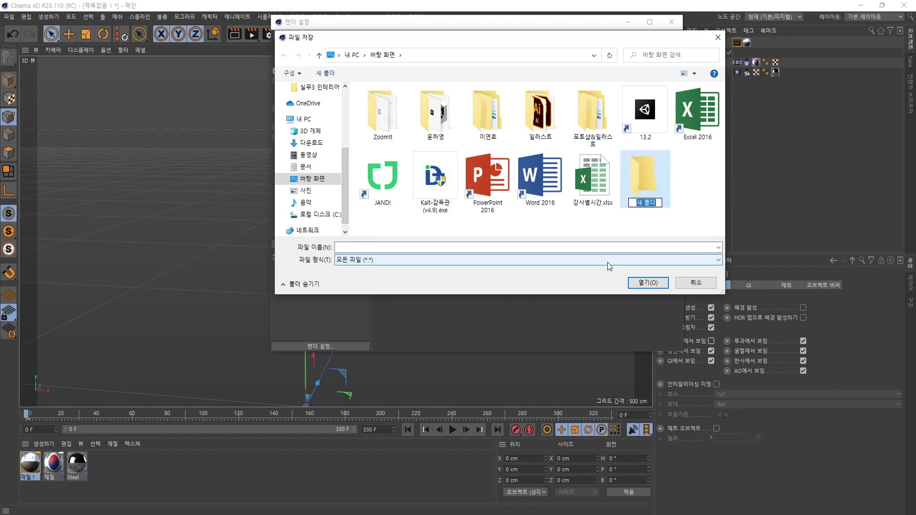
type("태극기")
key("Return")
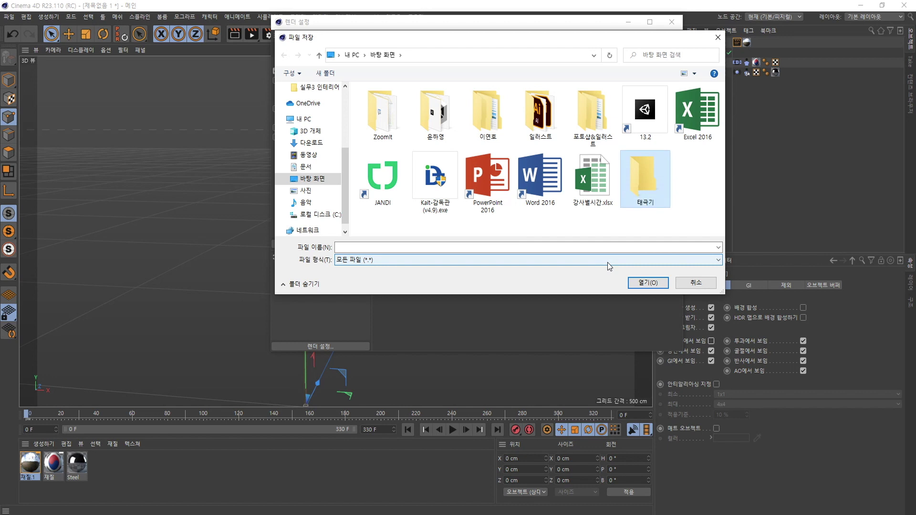
double_click(644, 175)
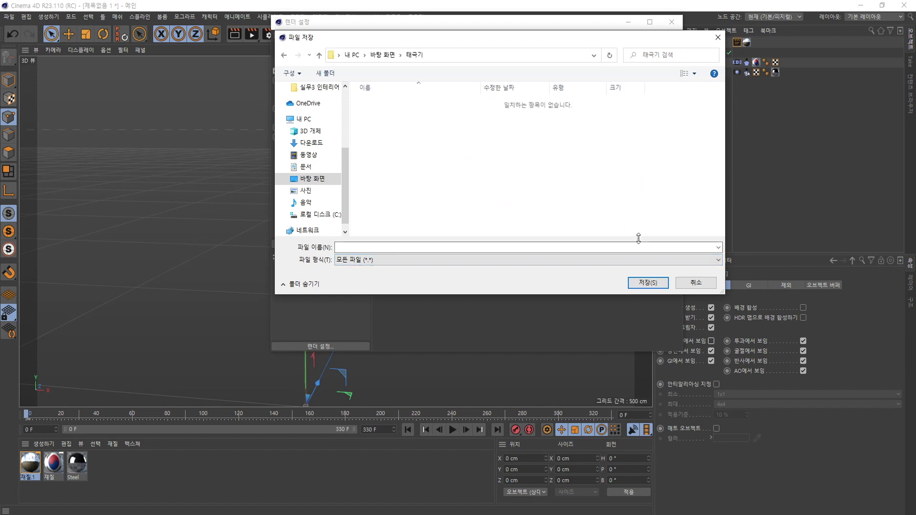
Save the render output path under the file name 태극기 in the new folder and close the render settings.
left_click(648, 283)
left_click(508, 246)
type("태극기")
left_click(635, 284)
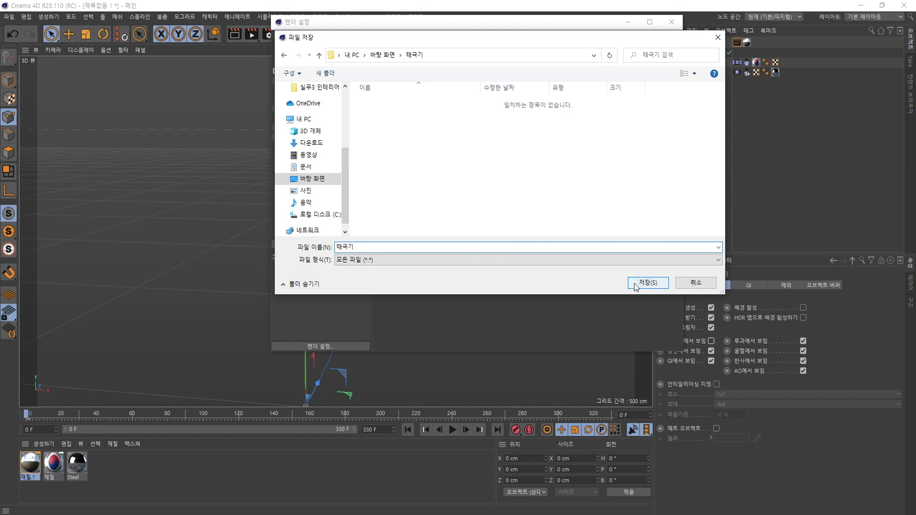
left_click(635, 285)
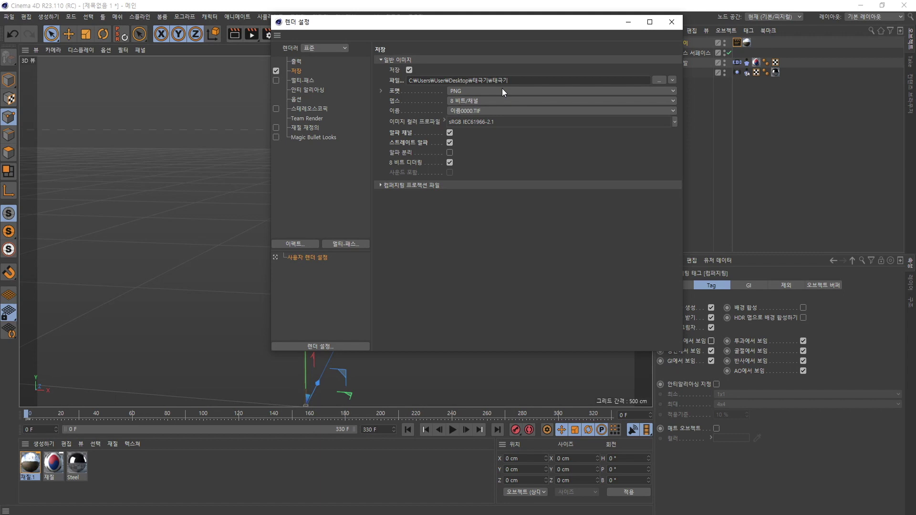
key("Escape")
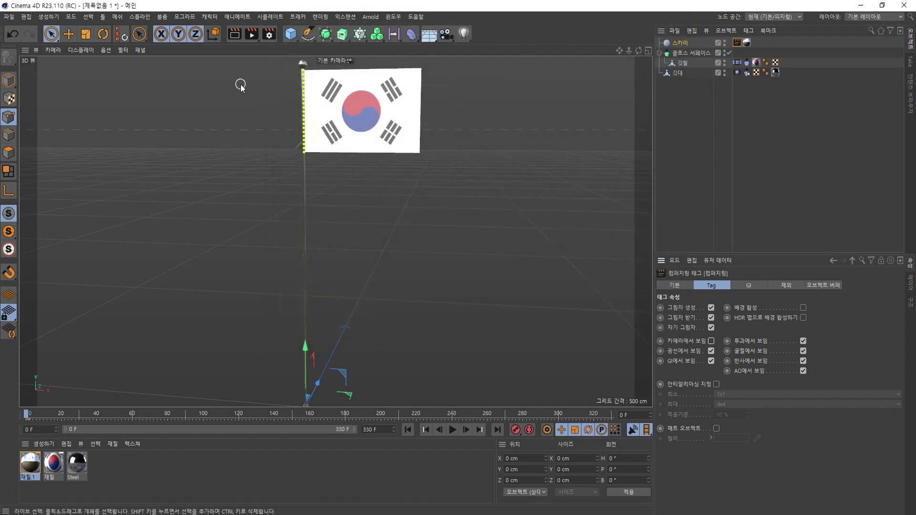
Render the whole animation up to frame 330 in the Picture Viewer, and close the viewer when it is done.
left_click(251, 35)
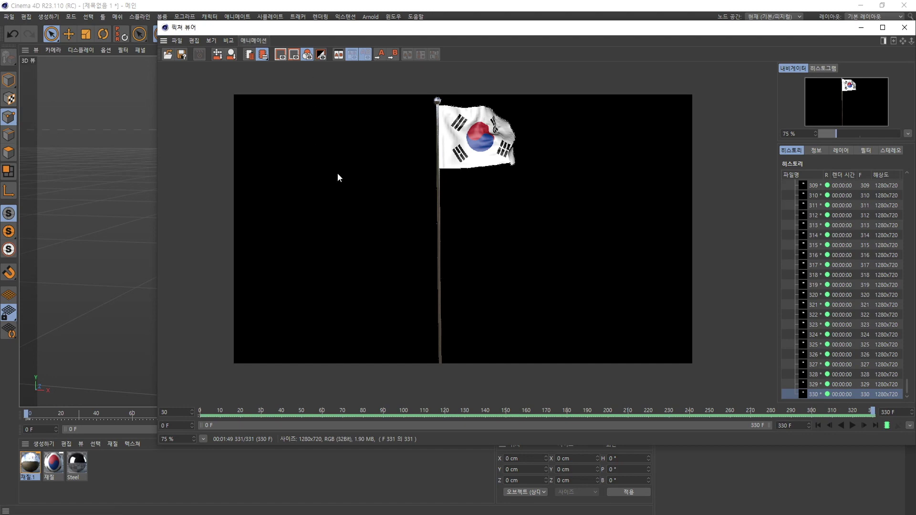
left_click(906, 30)
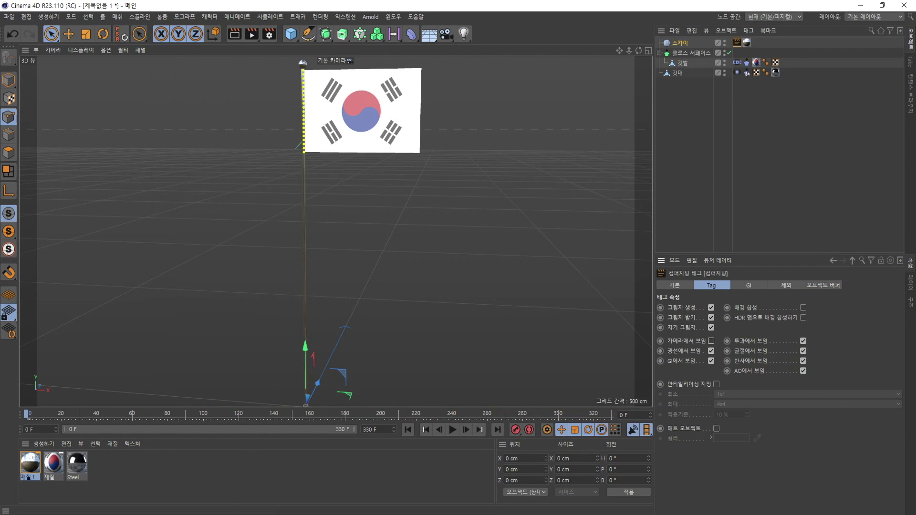
Switch to File Explorer and look through the rendered PNG sequence in the desktop's 태극기 folder.
key("super+e")
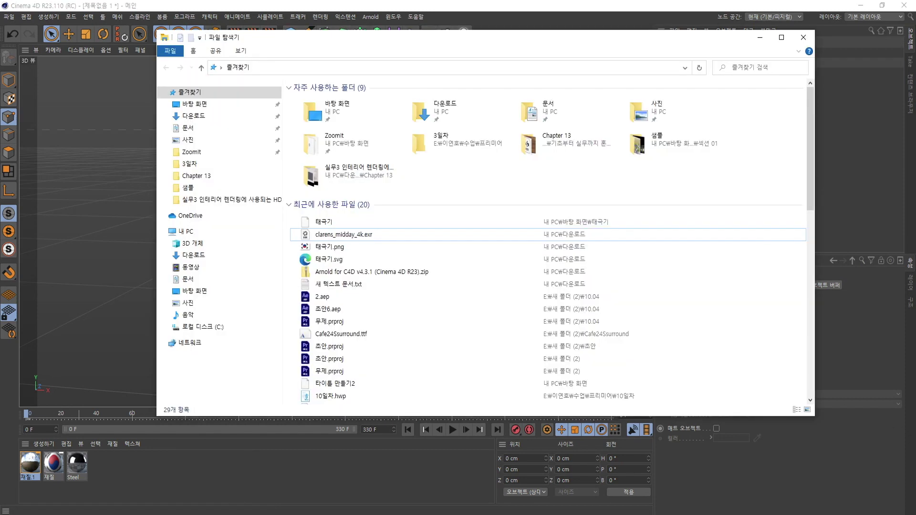
left_click(194, 104)
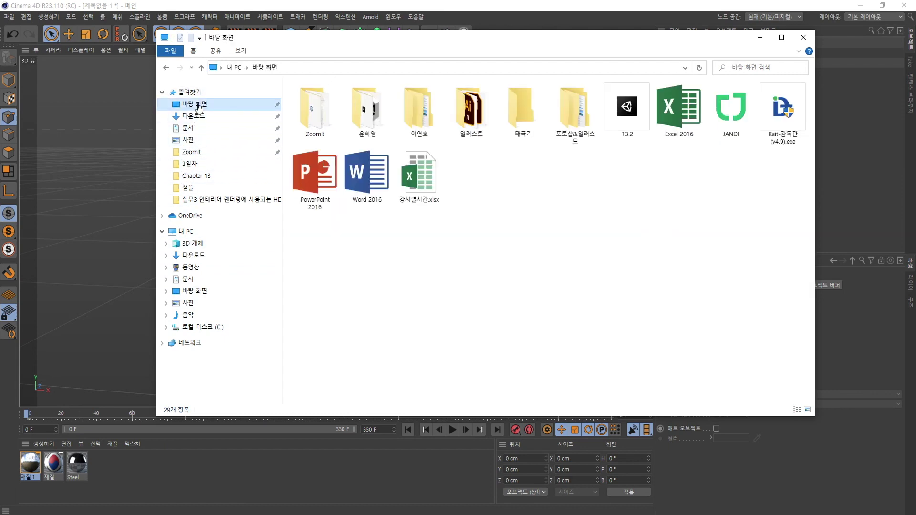
double_click(522, 125)
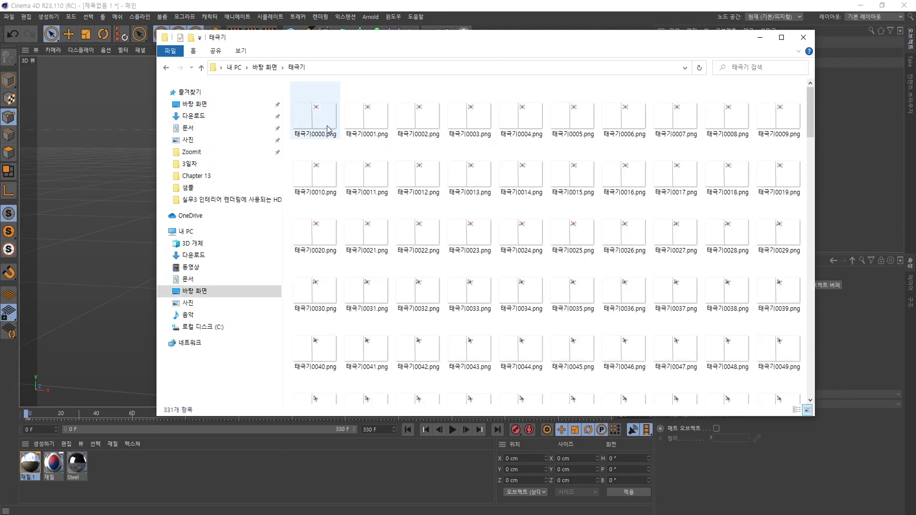
left_click_drag(810, 138, 818, 399)
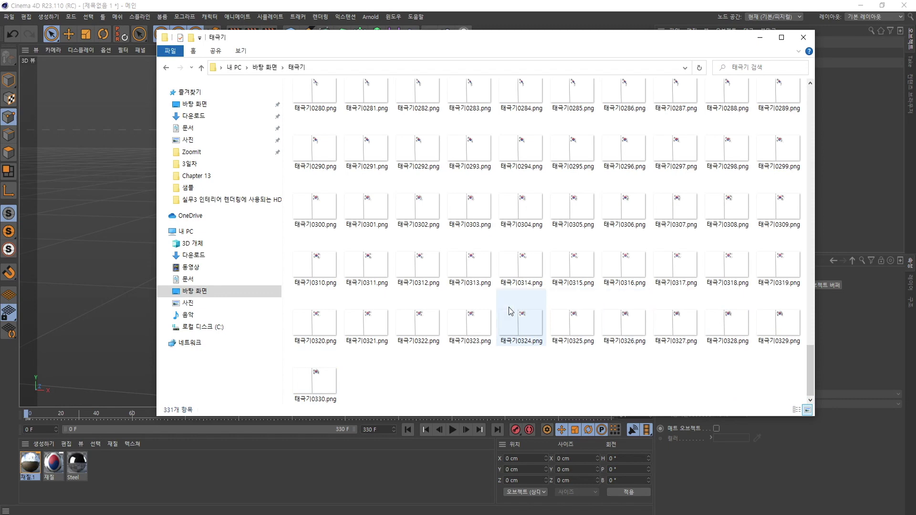
Switch to Premiere Pro, import Church+-+3696.mp4 from the Downloads folder and create a sequence from it on the timeline.
scroll(413, 206, "up", 15)
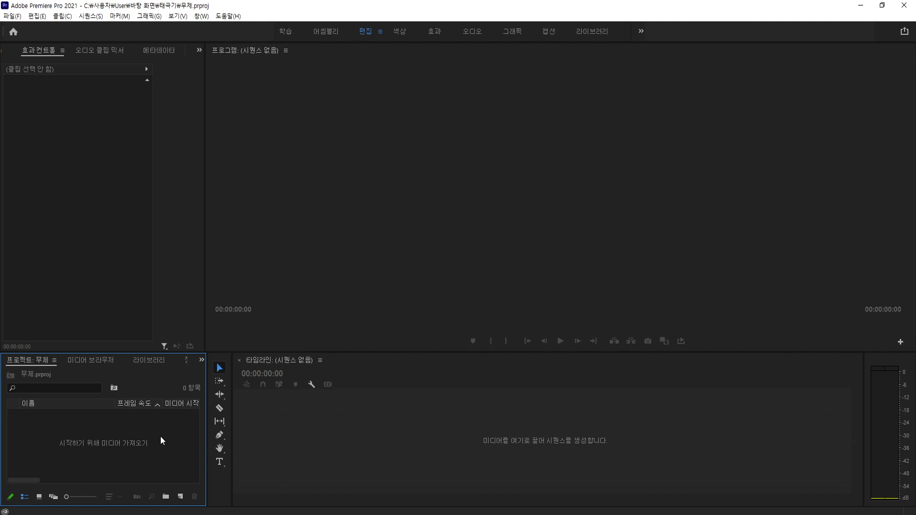
double_click(46, 439)
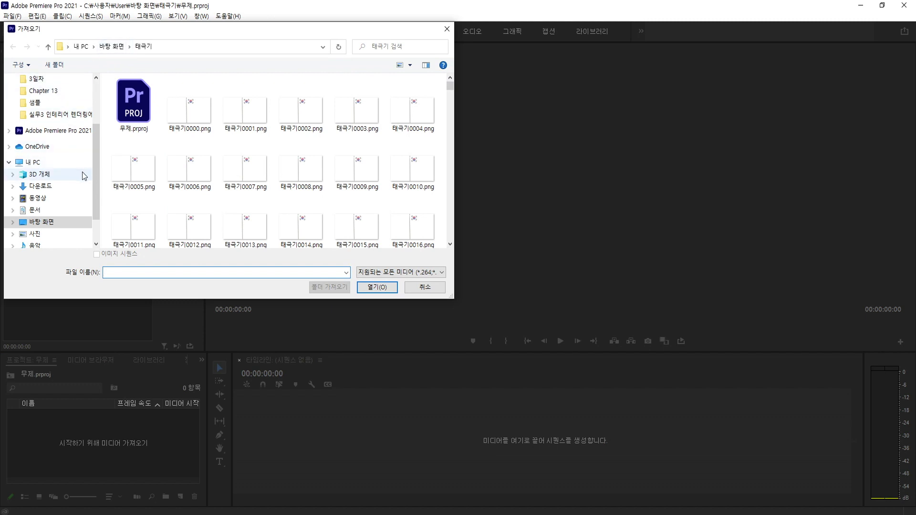
left_click(42, 186)
left_click(139, 119)
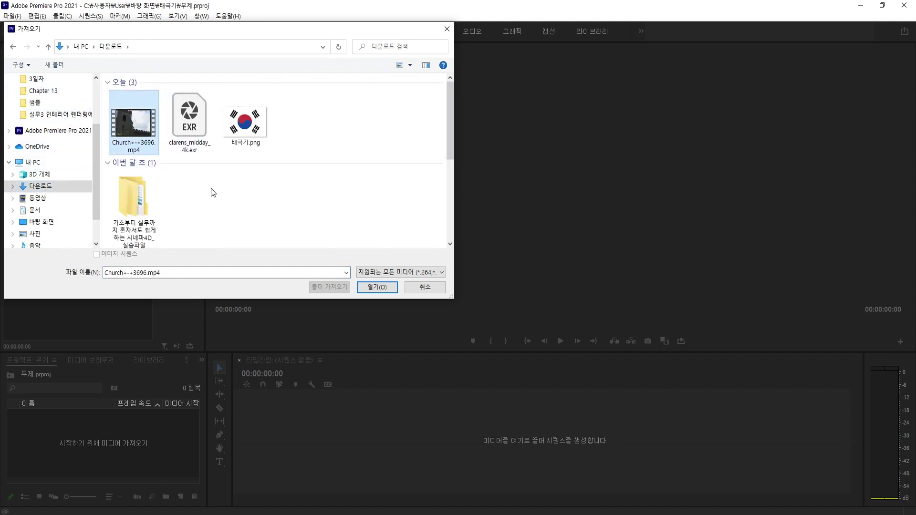
left_click(367, 286)
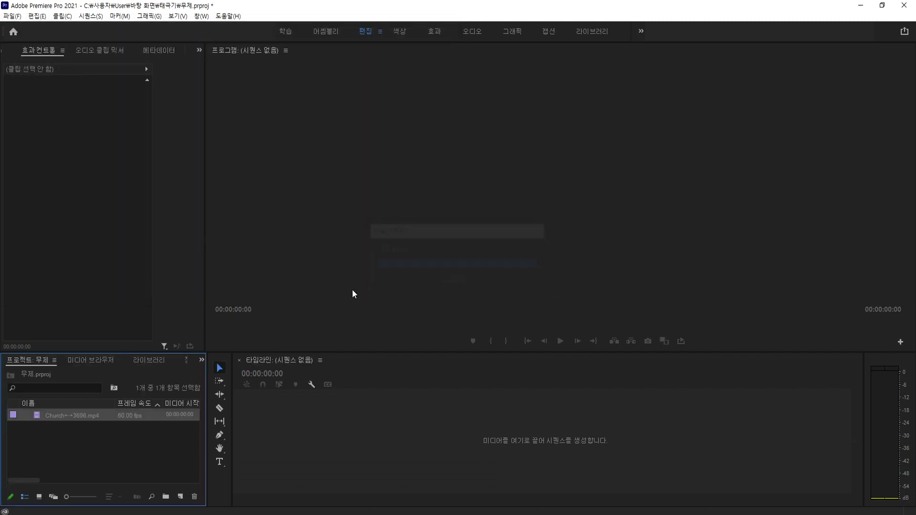
left_click_drag(47, 416, 433, 447)
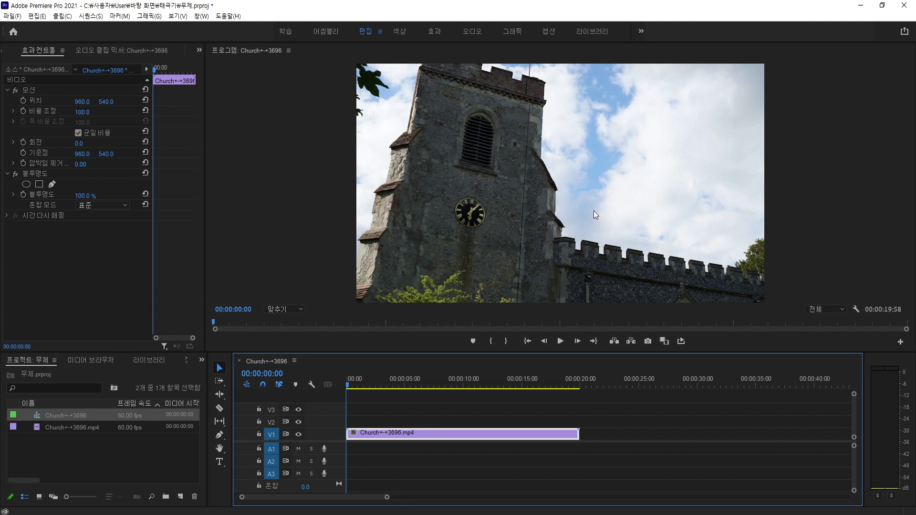
Import the rendered flag frames from the desktop's 태극기 folder as an image sequence, starting at 태극기0015.png.
double_click(80, 463)
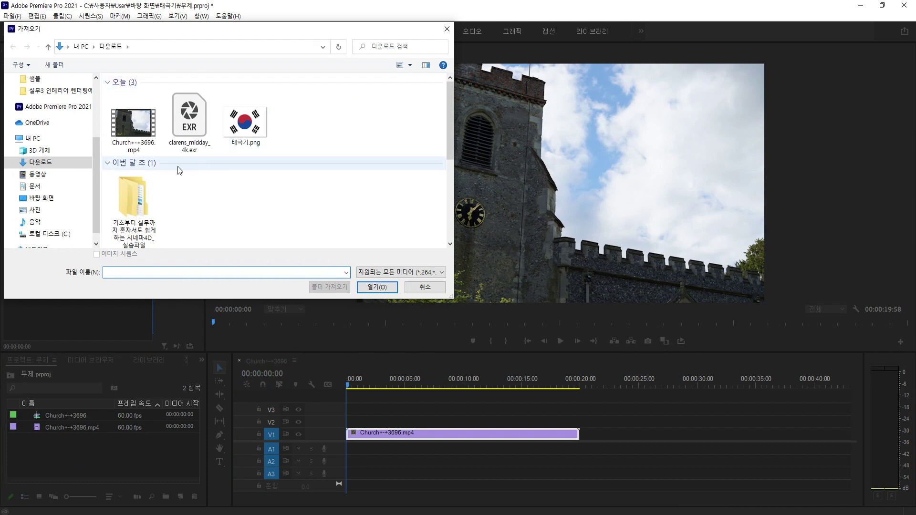
left_click(42, 199)
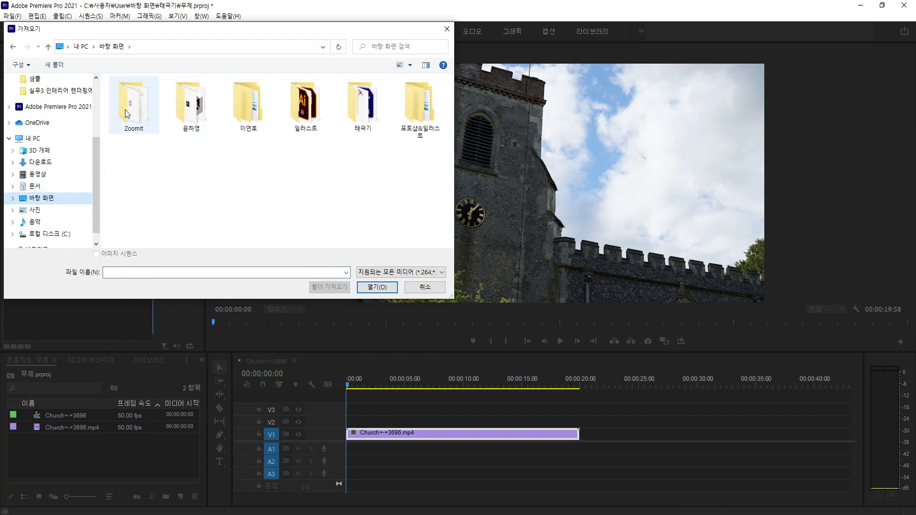
left_click(368, 117)
double_click(368, 117)
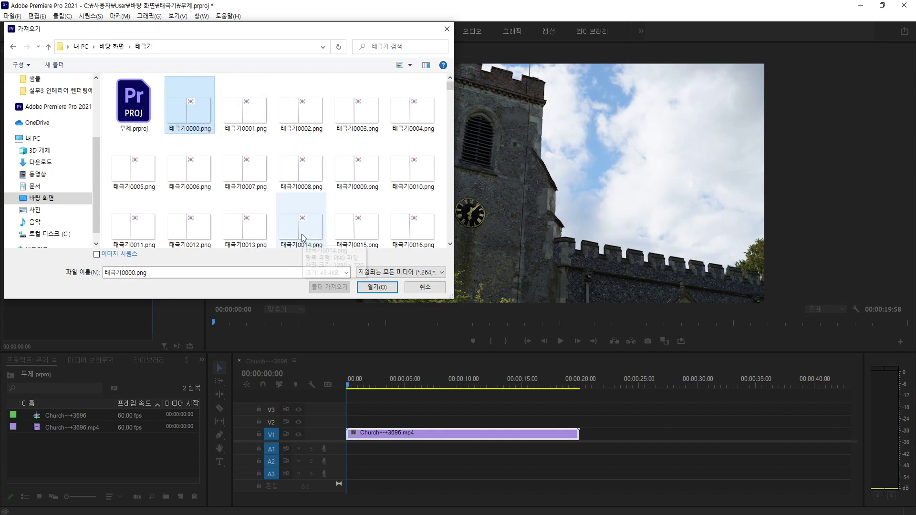
scroll(302, 234, "down", 3)
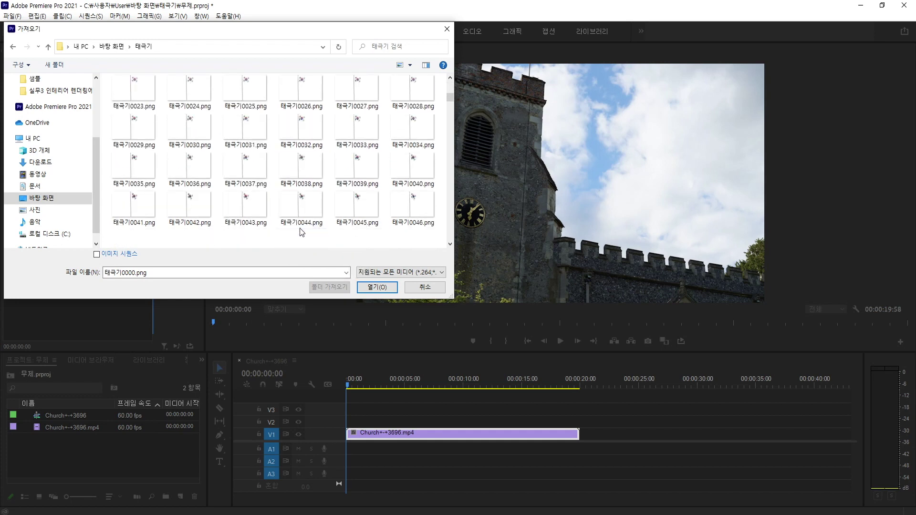
left_click(126, 126)
left_click(187, 129)
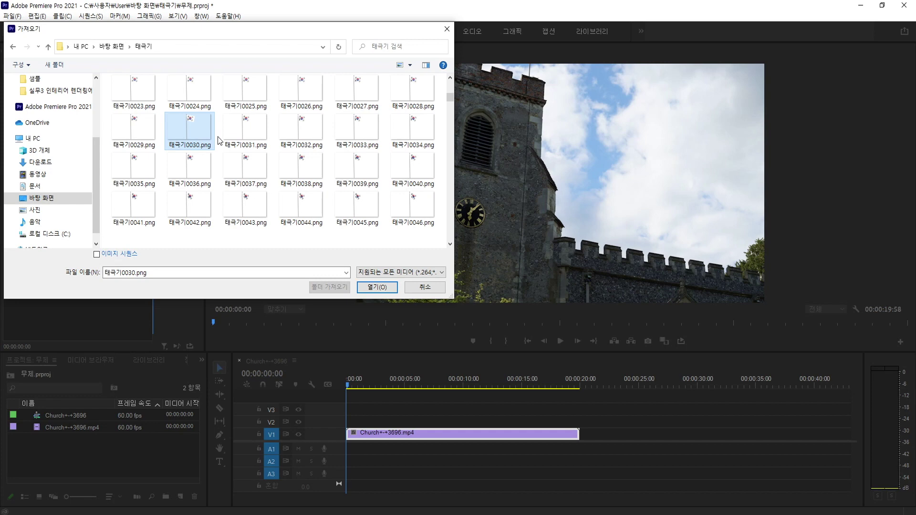
scroll(219, 138, "up", 5)
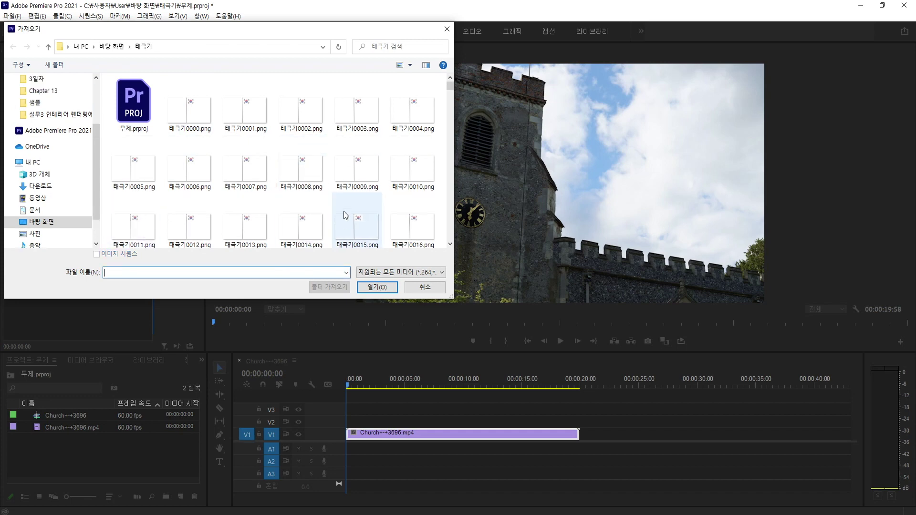
left_click(342, 232)
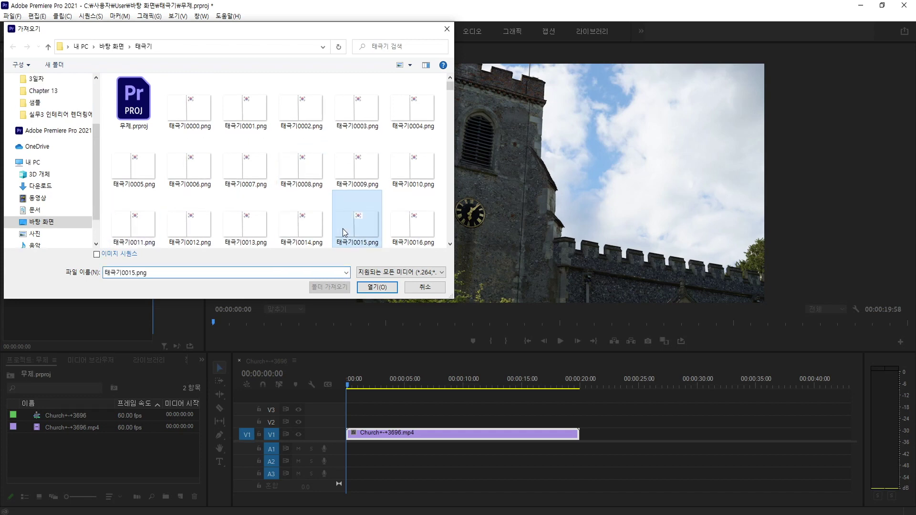
left_click(97, 254)
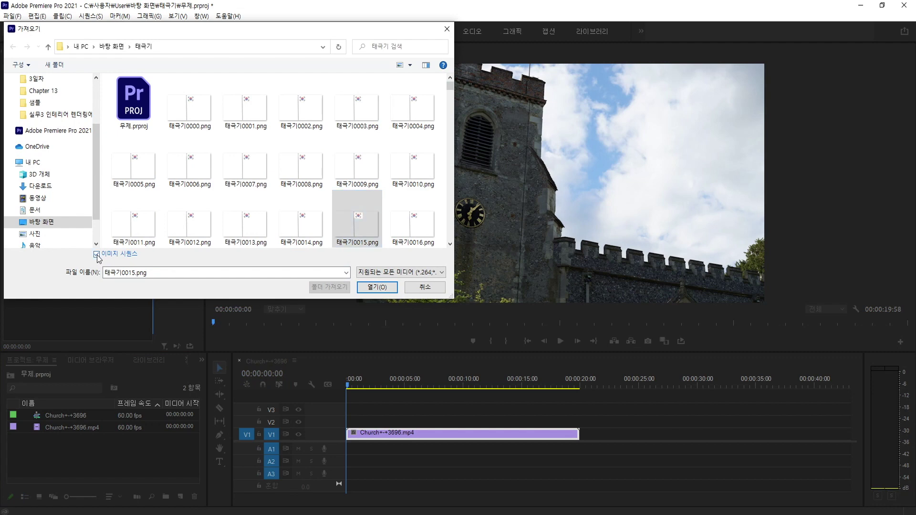
left_click(380, 288)
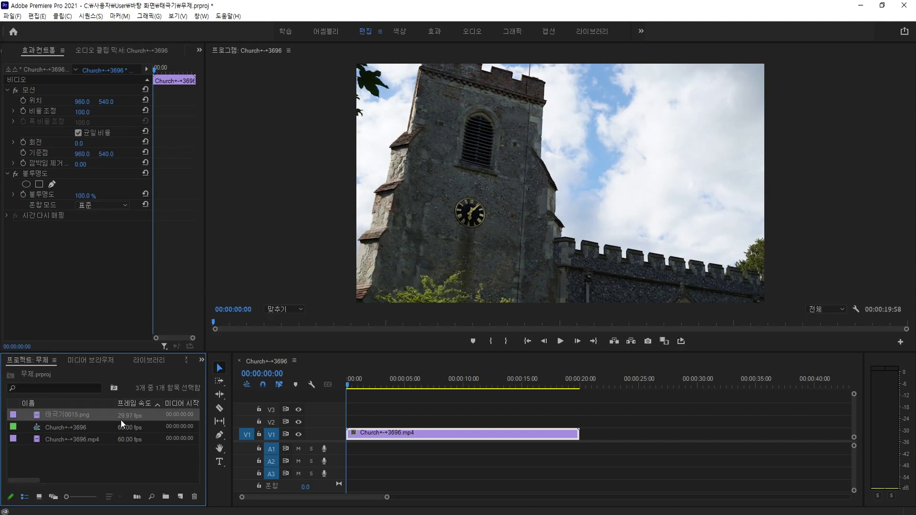
Place the flag image sequence on track V2 above the church video and set its position to 1232, 499.
left_click_drag(38, 414, 357, 428)
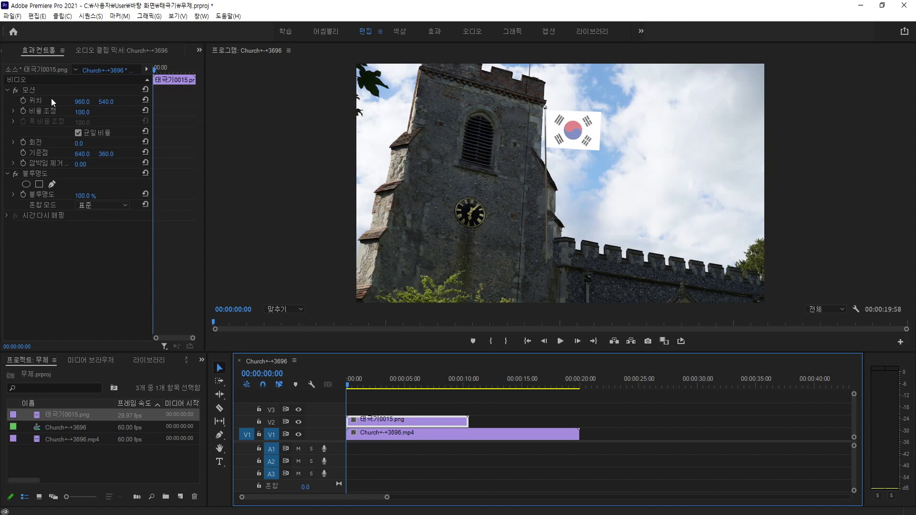
left_click_drag(82, 101, 230, 101)
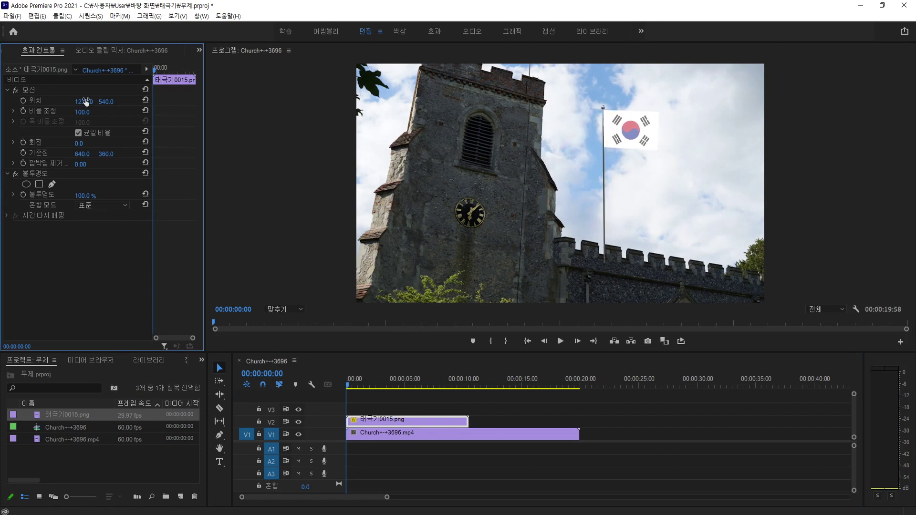
left_click_drag(107, 102, 88, 102)
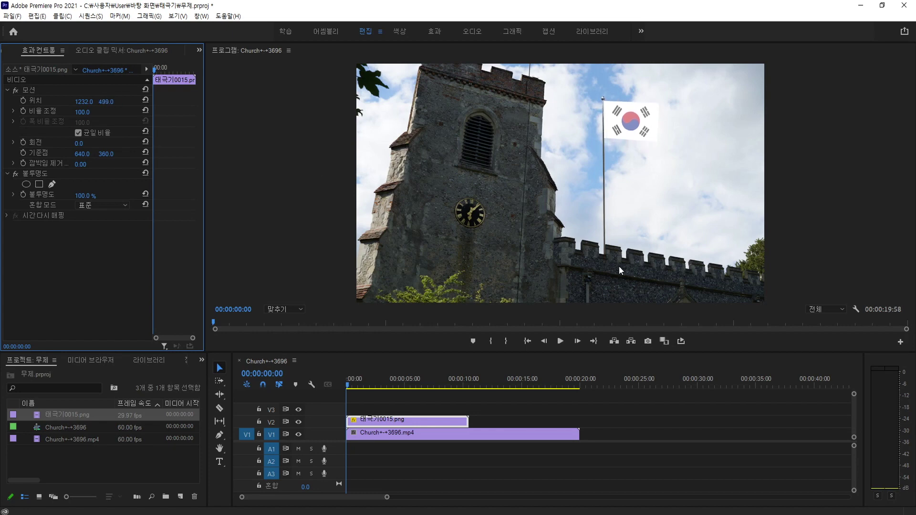
Play the composite of the waving flag over the church footage, return to the start and preview it again.
left_click(560, 341)
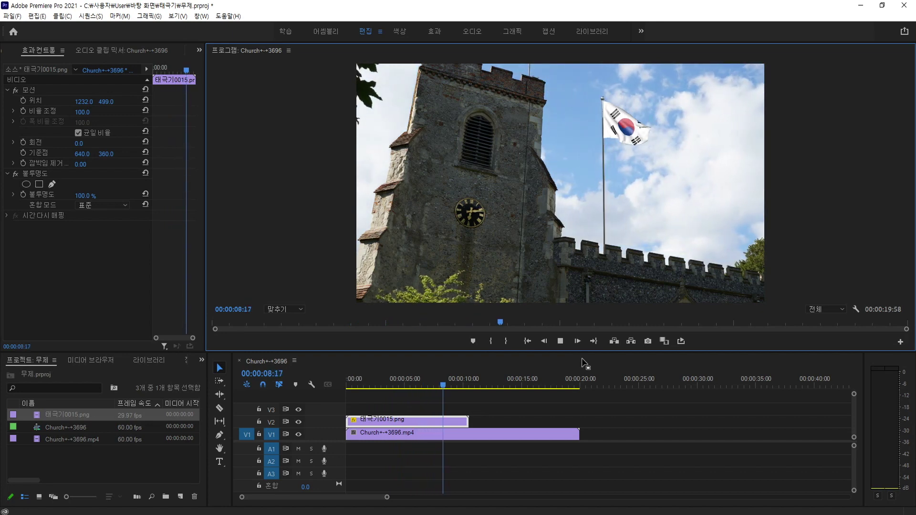
left_click(467, 385)
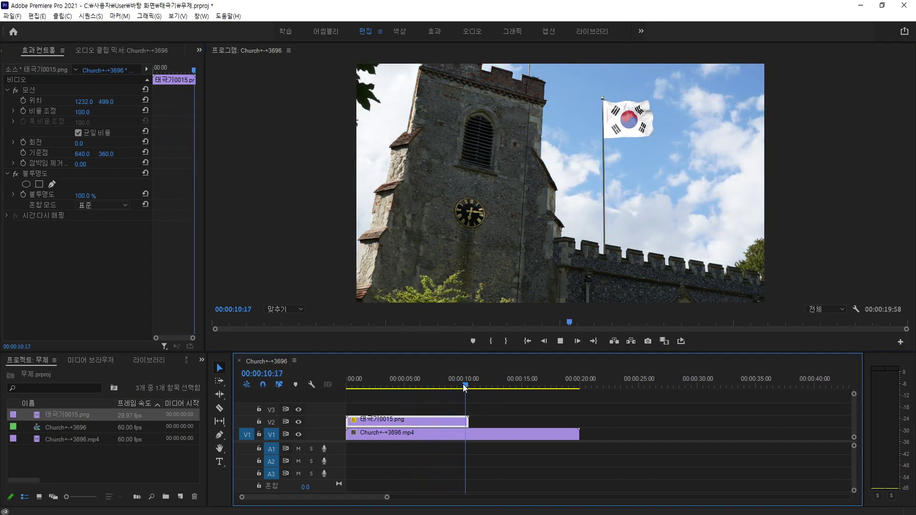
left_click_drag(466, 386, 340, 394)
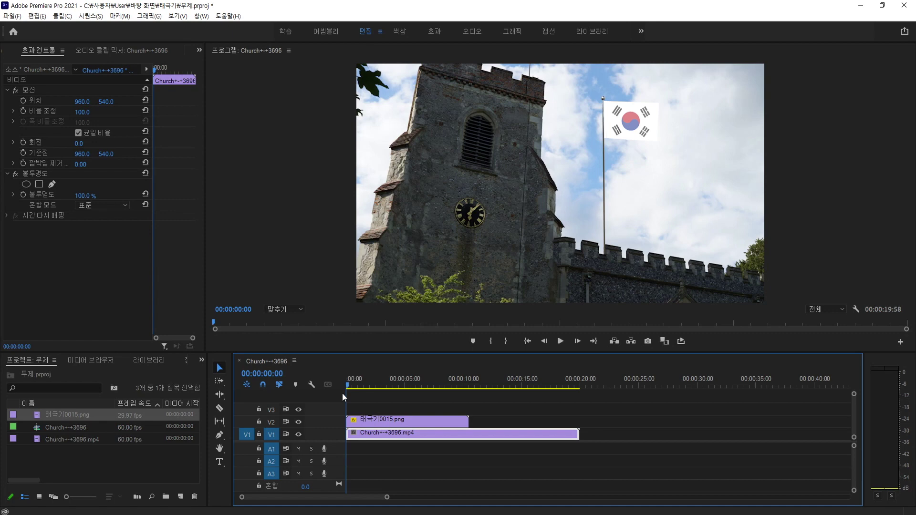
left_click(558, 343)
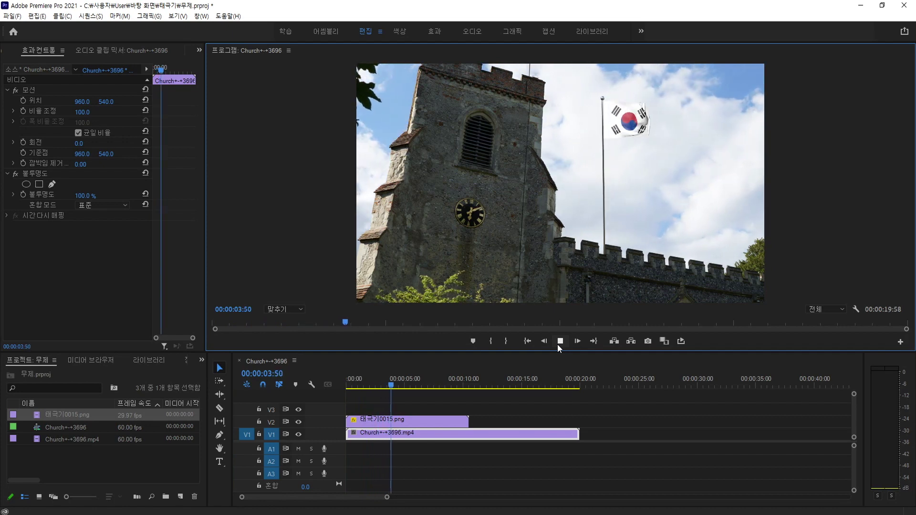
left_click(558, 345)
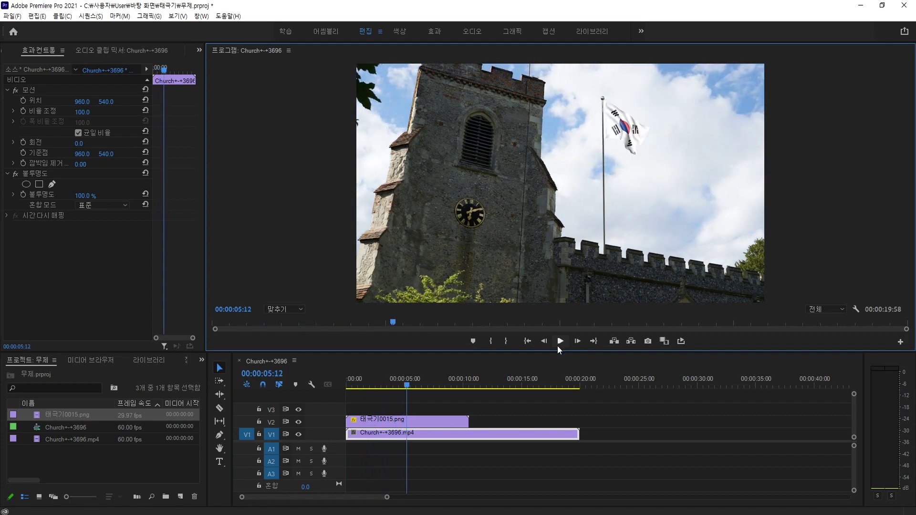